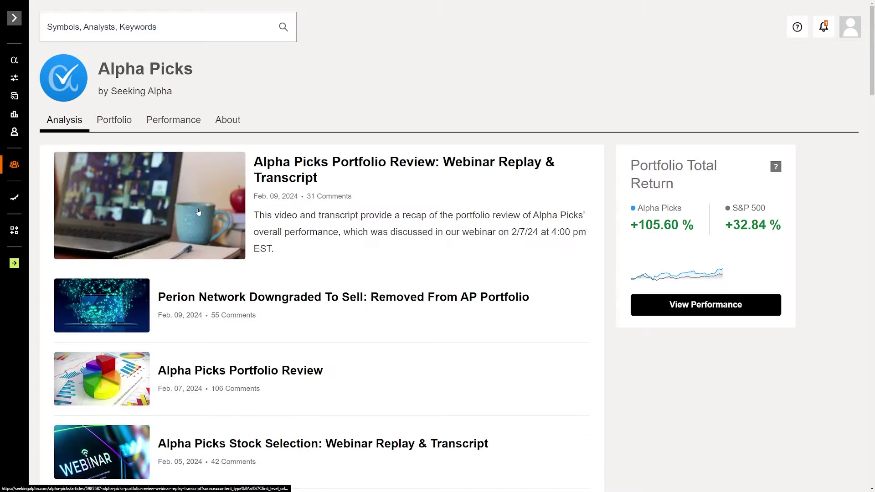
Step: Open the Alpha Picks performance page and sort the stock picks by picked date, most recent first
left_click(174, 119)
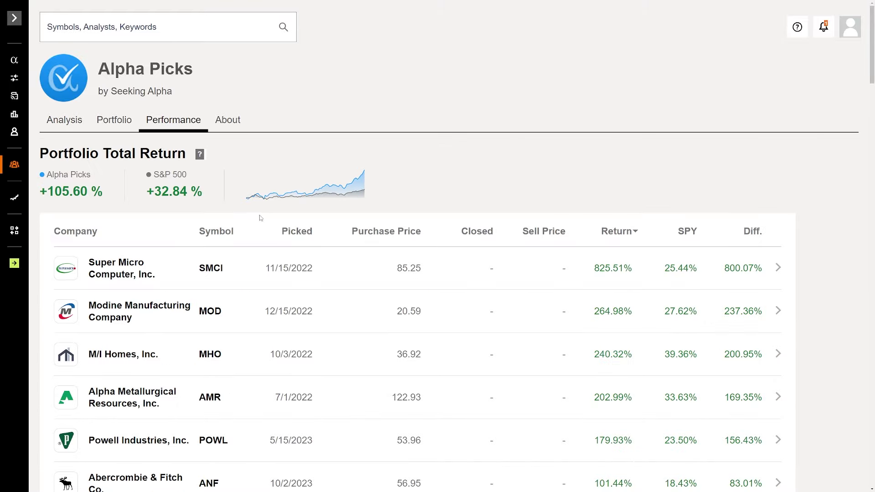
scroll(262, 216, "down", 1)
scroll(255, 223, "up", 1)
scroll(255, 231, "down", 1)
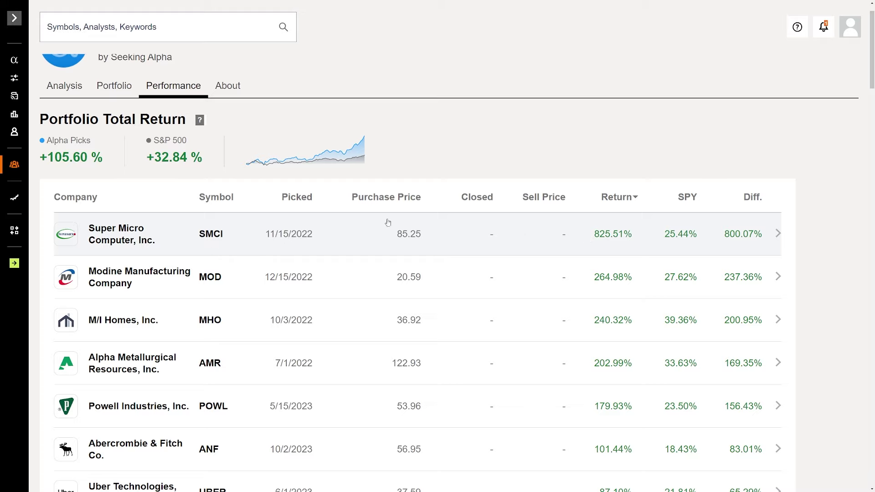
left_click(310, 202)
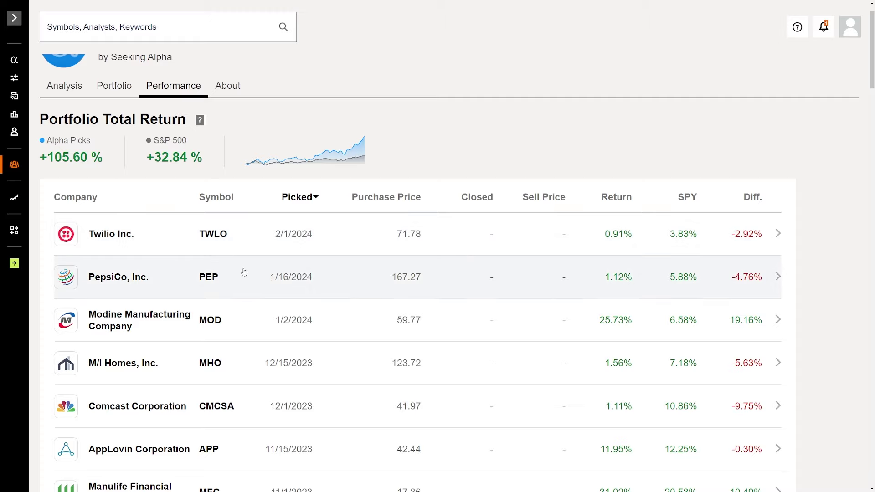
scroll(273, 319, "down", 1)
scroll(291, 329, "up", 1)
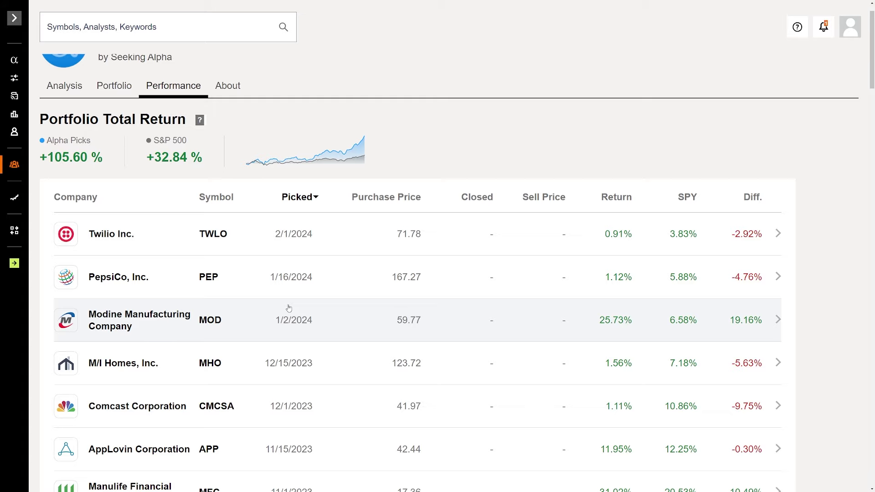
Step: Compare the portfolio total return of Alpha Picks with that of the S&P 500
scroll(205, 242, "up", 1)
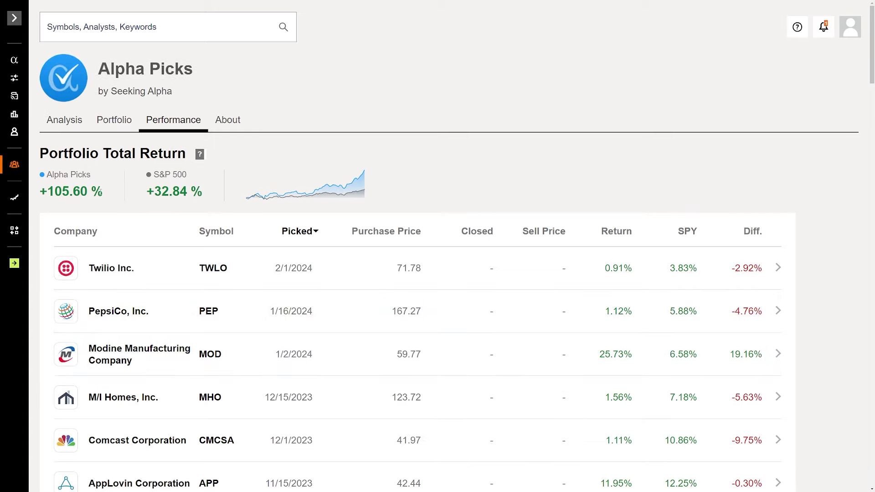
left_click_drag(104, 193, 47, 192)
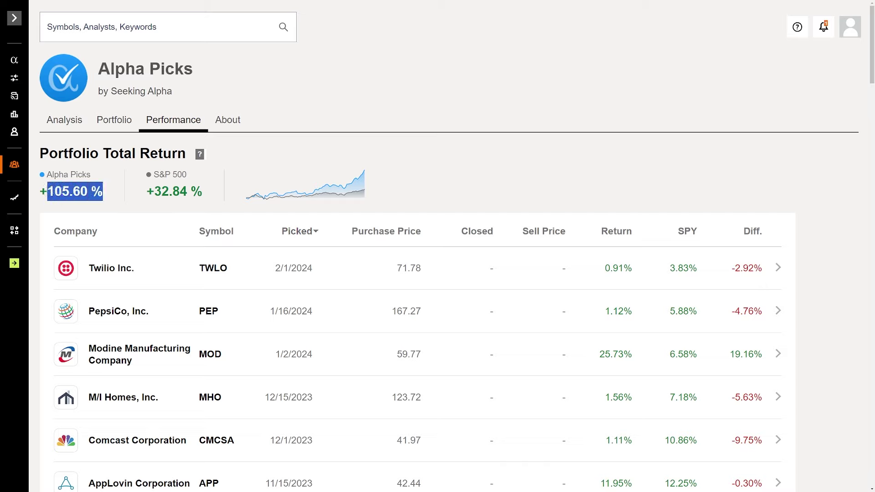
left_click(62, 192)
left_click_drag(102, 193, 45, 191)
left_click(149, 192)
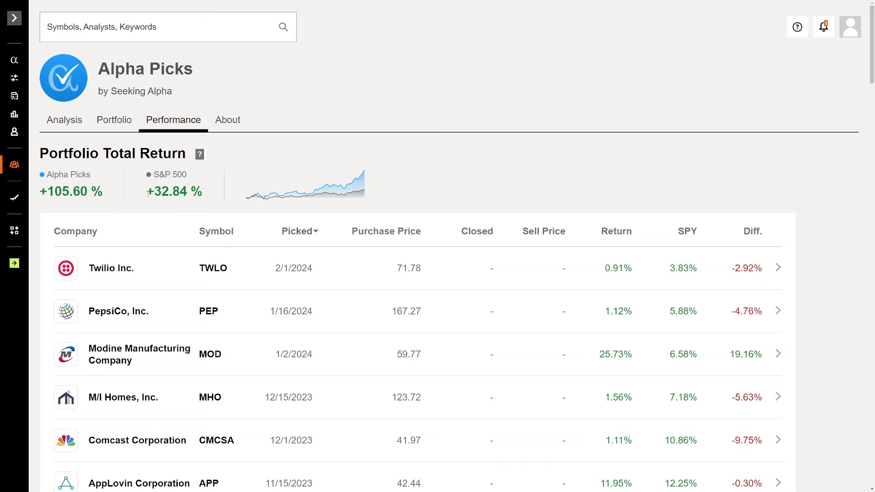
left_click_drag(149, 192, 200, 195)
left_click(207, 200)
Step: Visit the Alpha Picks analysis page, return to the performance page and examine the picks ranked by highest return
left_click(65, 120)
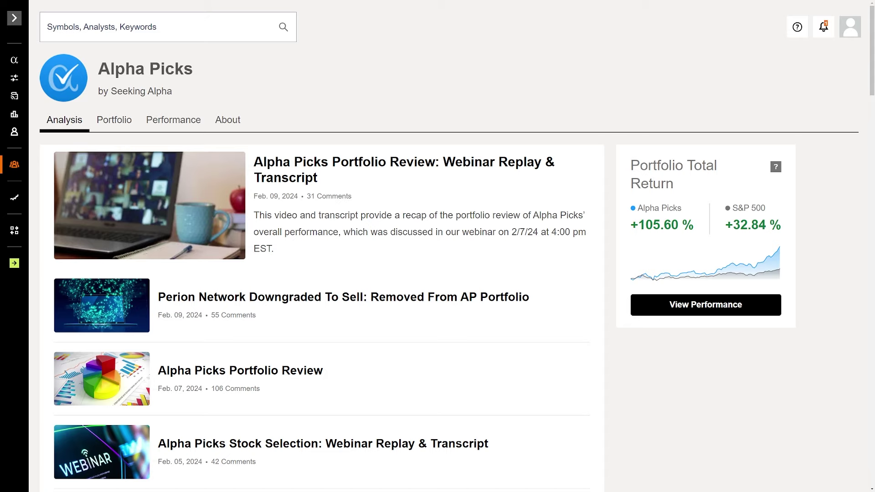
left_click(173, 120)
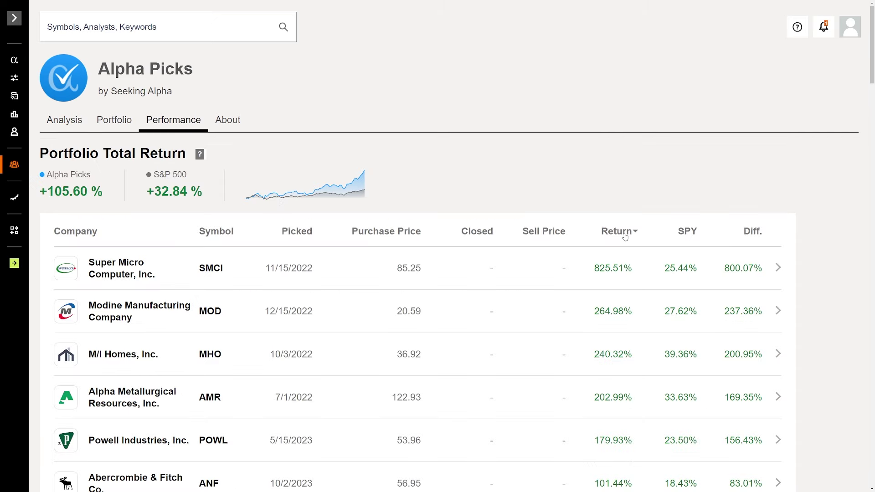
scroll(341, 318, "down", 2)
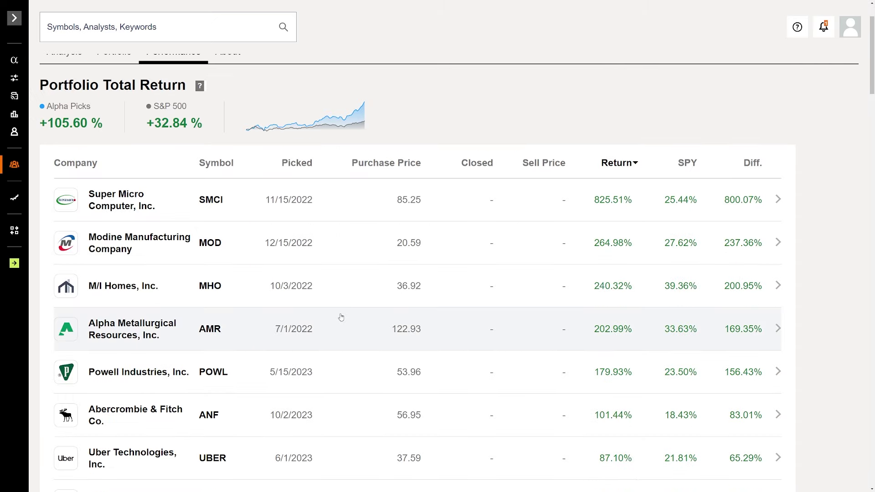
scroll(341, 317, "up", 1)
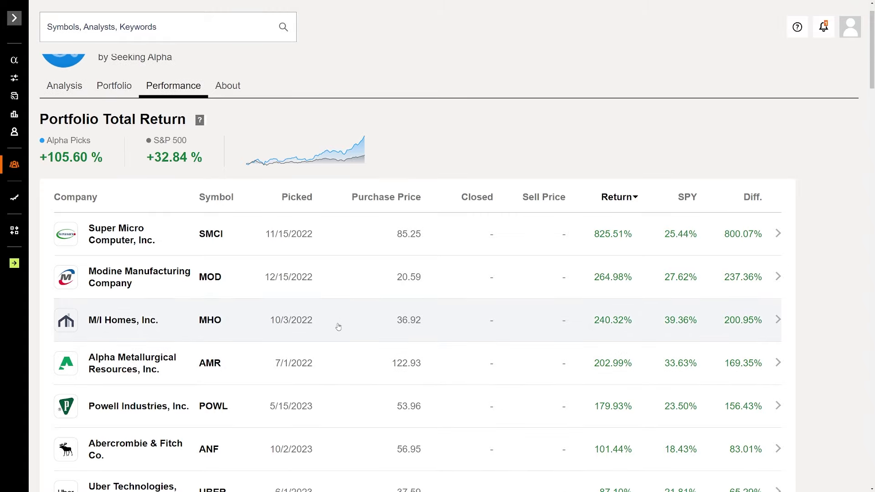
scroll(339, 326, "up", 1)
scroll(339, 327, "down", 3)
scroll(339, 327, "up", 3)
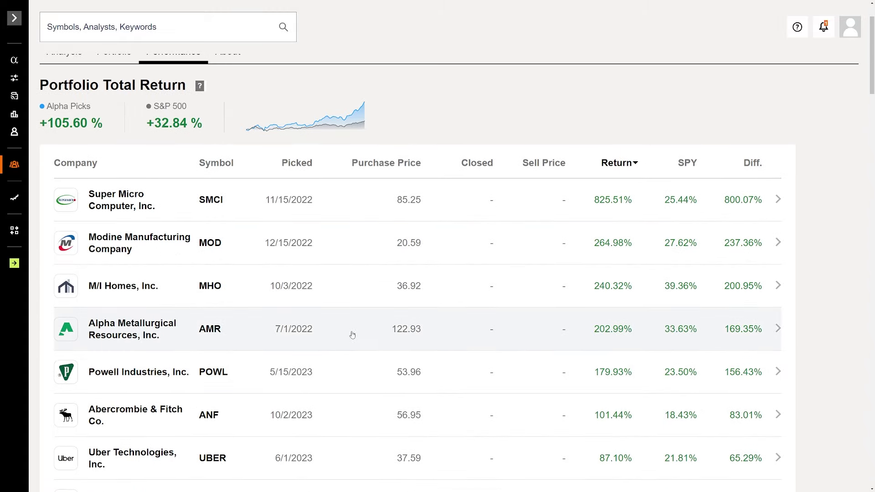
scroll(323, 333, "down", 2)
scroll(323, 335, "up", 2)
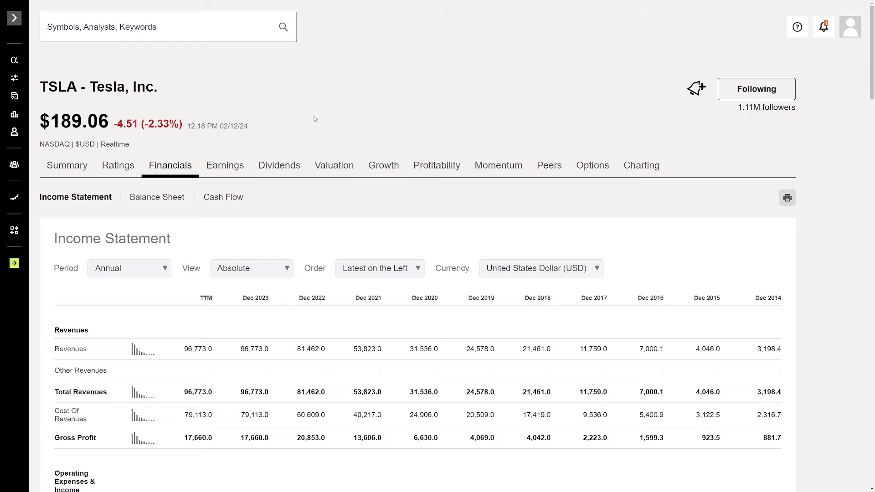
Step: Set the period of Tesla's income statement to Quarterly
scroll(313, 119, "down", 1)
left_click(129, 234)
left_click(151, 265)
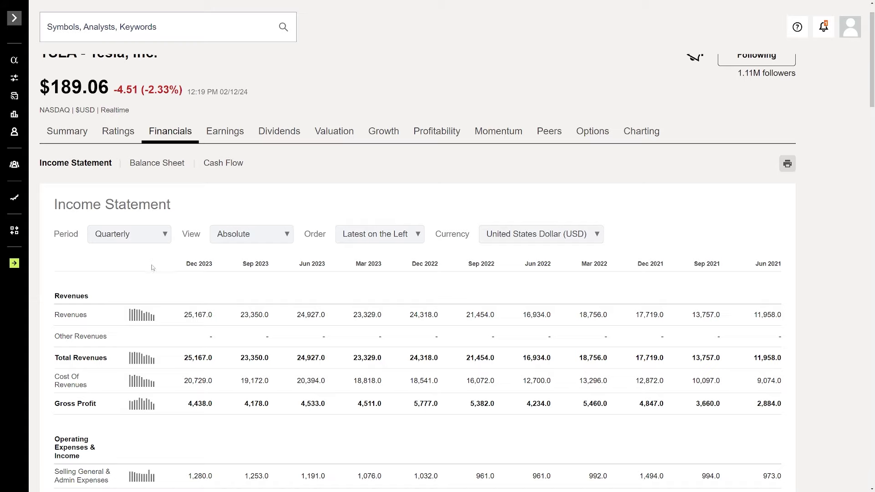
scroll(163, 292, "down", 1)
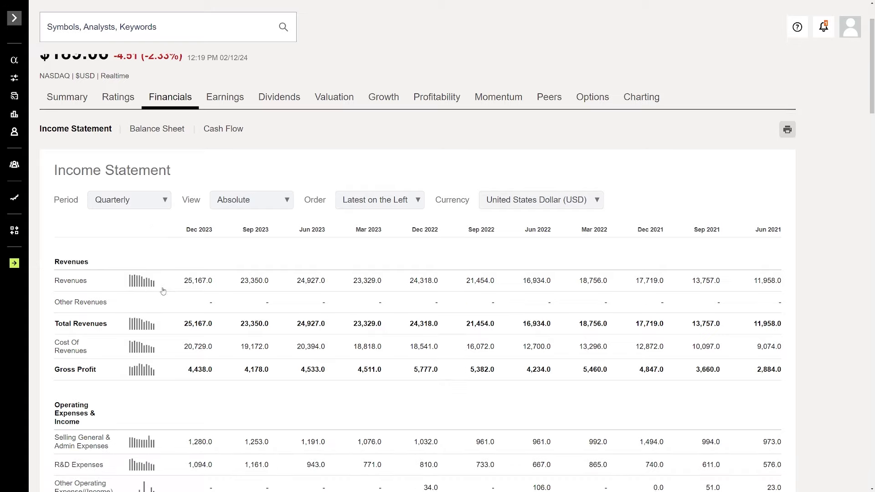
Step: Examine the quarterly trend charts for revenues, gross profit and operating income in Tesla's income statement
mouse_move(141, 284)
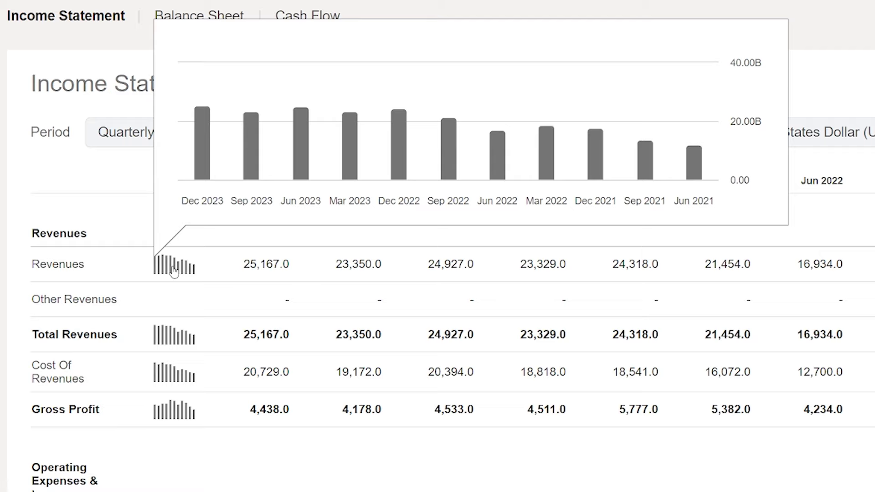
mouse_move(178, 415)
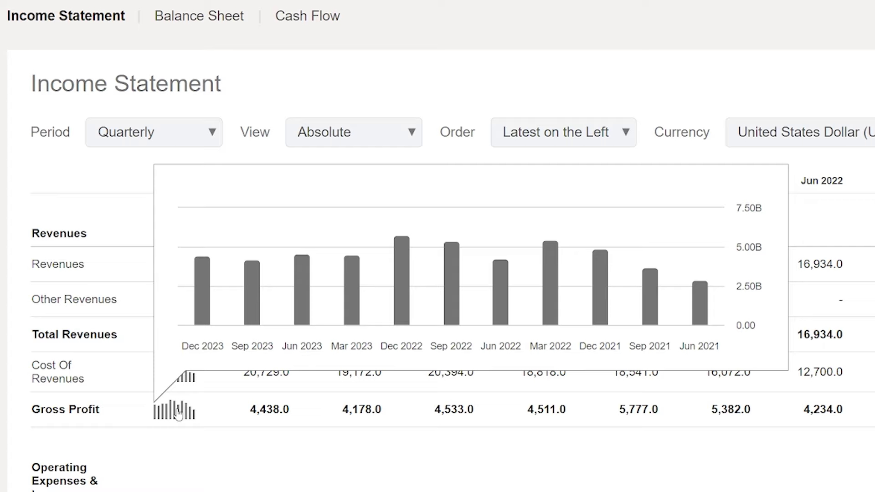
scroll(178, 415, "down", 8)
mouse_move(171, 294)
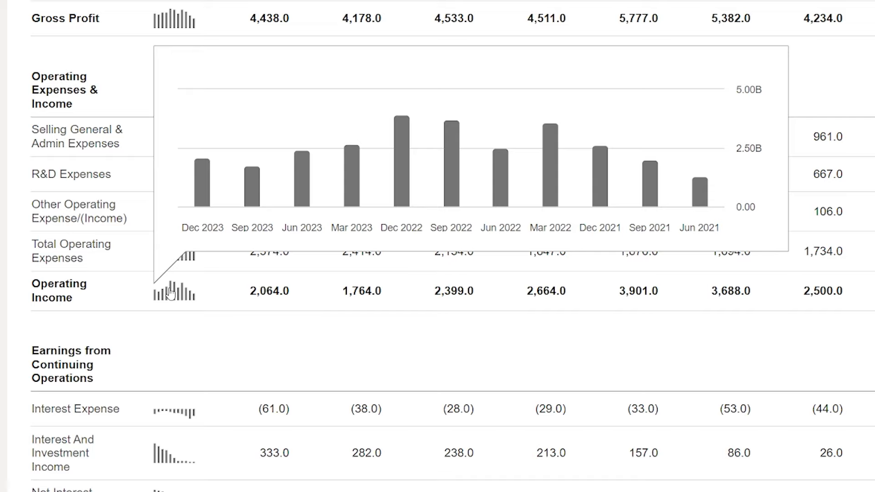
scroll(169, 319, "down", 8)
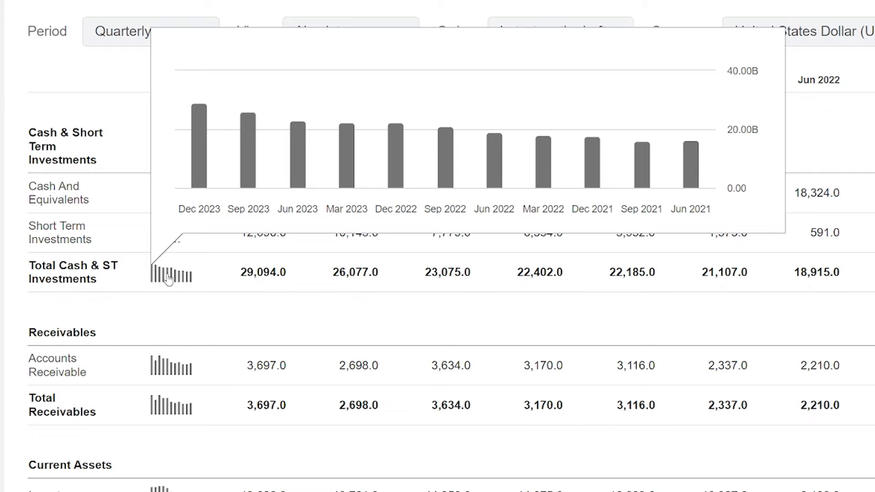
Step: Examine Tesla's quarterly balance sheet trends for total current assets, total assets, long-term debt and total liabilities
scroll(169, 279, "down", 5)
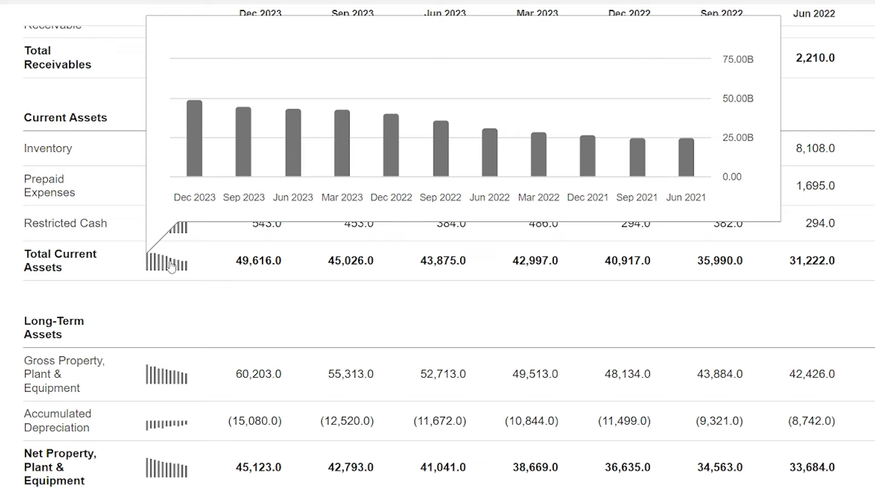
scroll(171, 266, "down", 7)
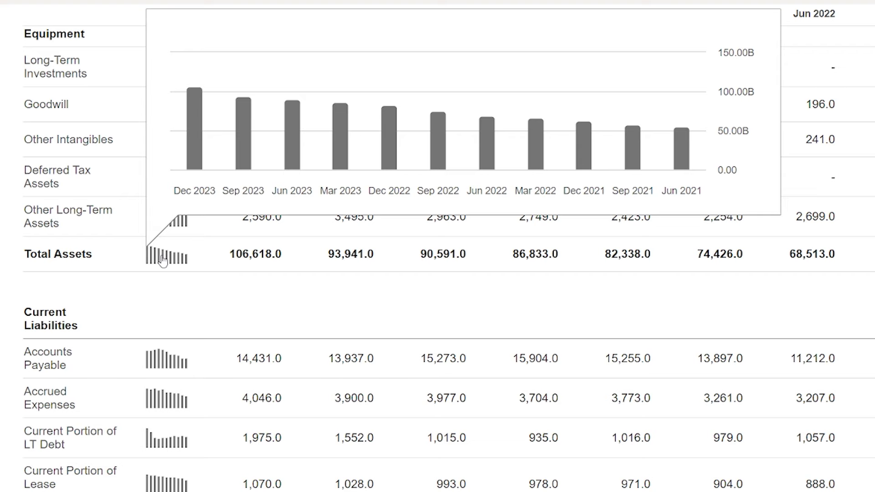
scroll(163, 261, "down", 8)
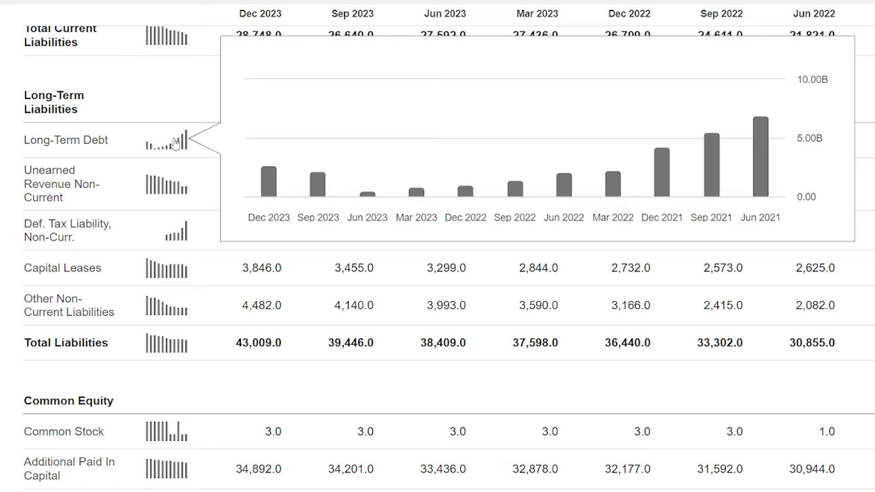
mouse_move(165, 354)
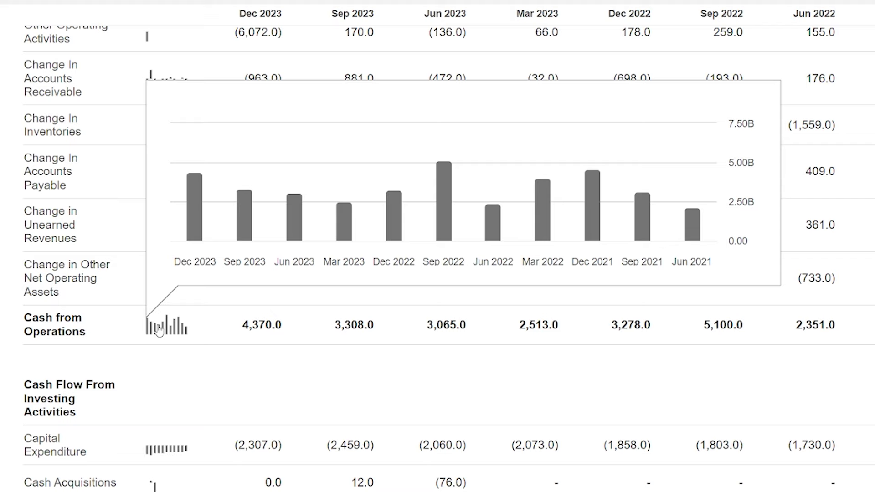
Step: Examine the remaining sections of Tesla's quarterly cash flow statement, including the trend chart for issuance of common stock
scroll(160, 251, "down", 15)
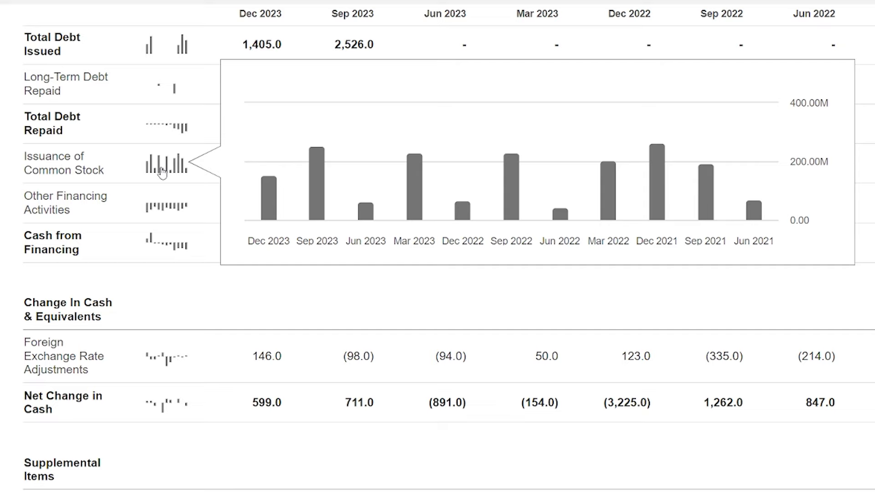
scroll(169, 360, "down", 9)
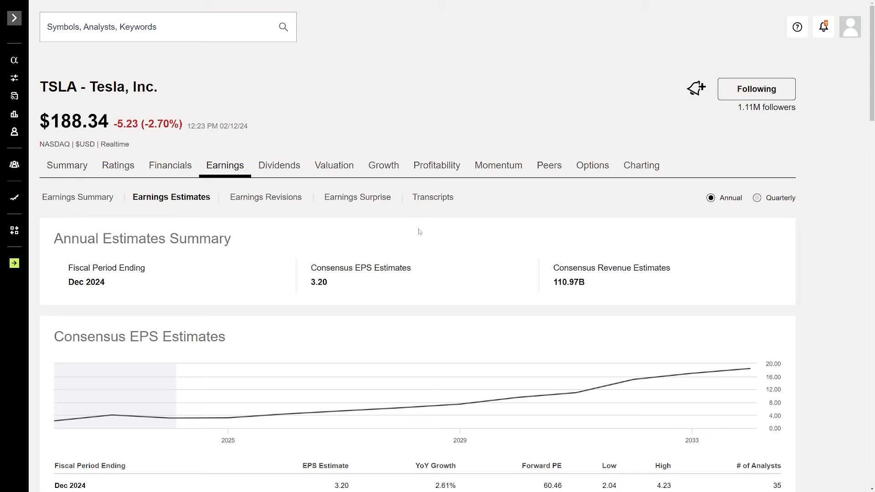
Step: Review Tesla's annual consensus EPS and revenue estimates for fiscal years 2024 to 2033
scroll(417, 230, "down", 6)
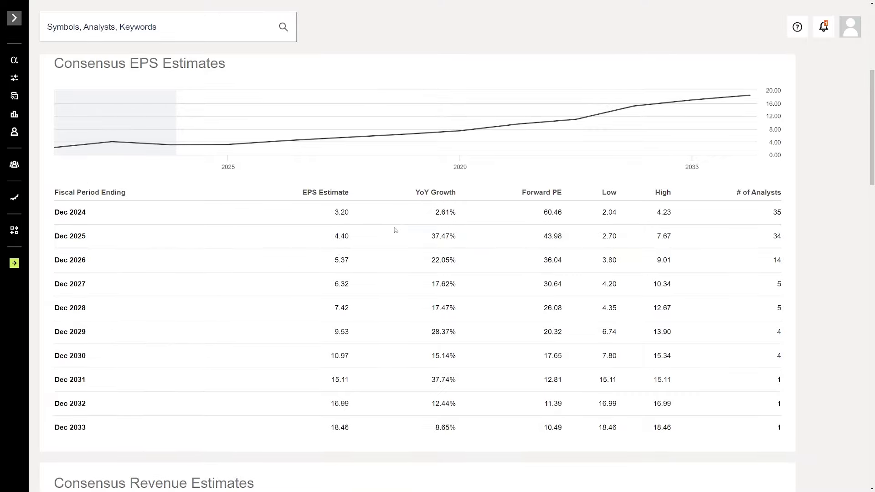
scroll(429, 219, "down", 1)
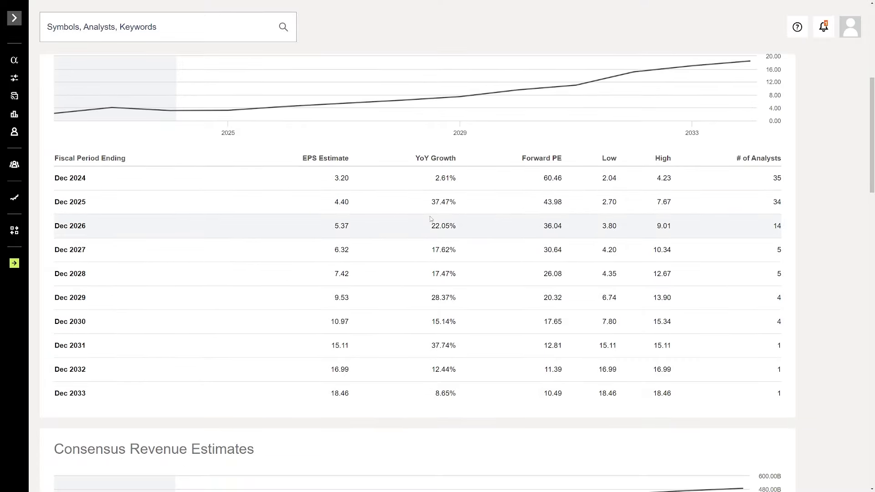
scroll(377, 243, "down", 3)
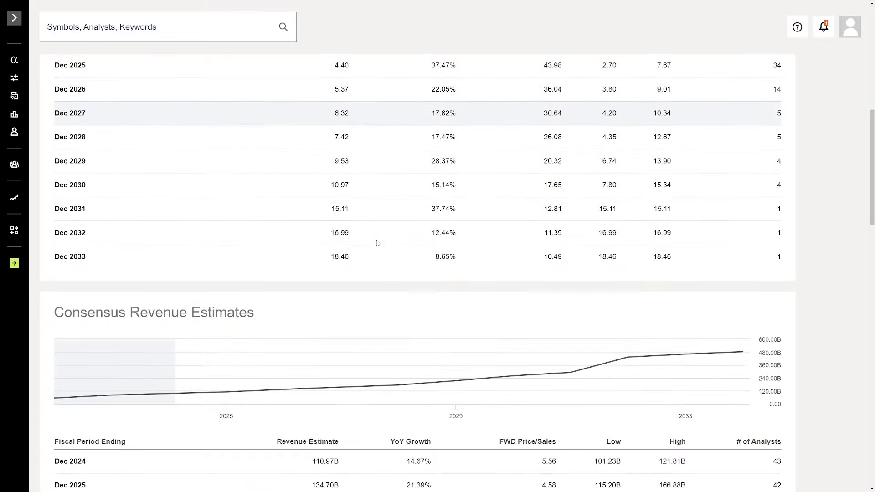
scroll(378, 243, "down", 4)
scroll(378, 243, "down", 2)
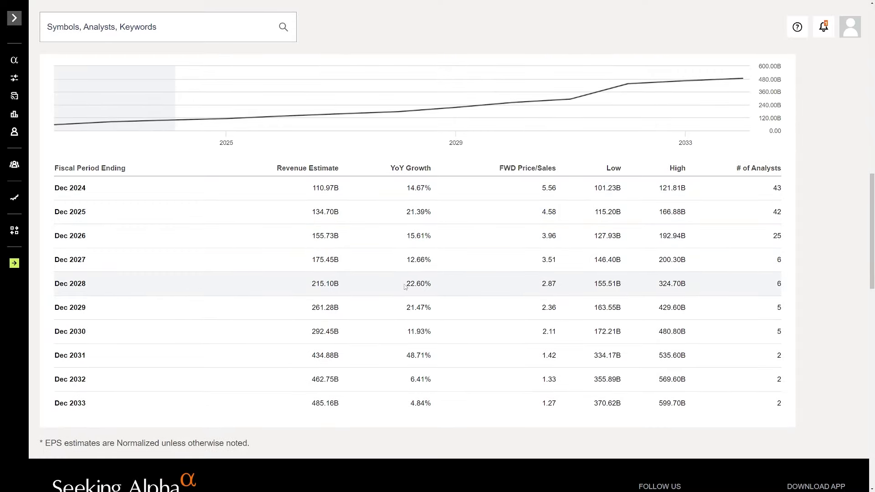
scroll(388, 308, "up", 9)
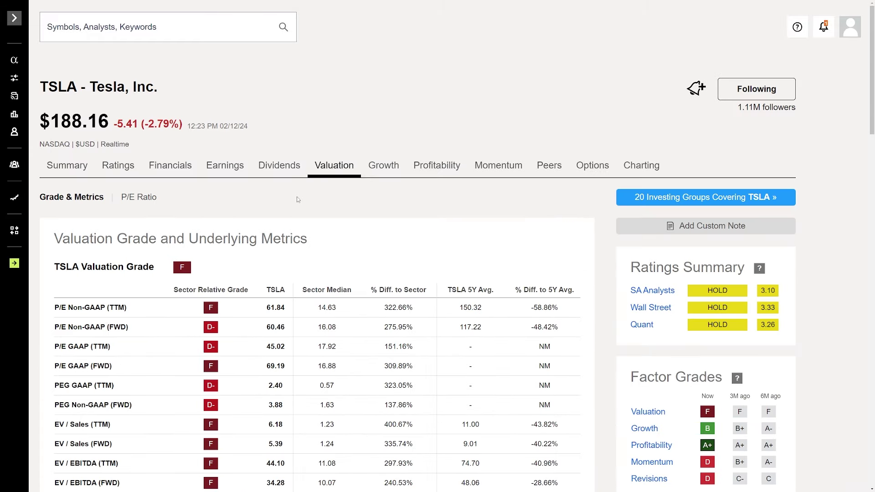
Step: Examine Tesla's valuation metrics, highlighting the forward GAAP P/E, price-to-sales and price-to-cash-flow values
scroll(296, 196, "down", 3)
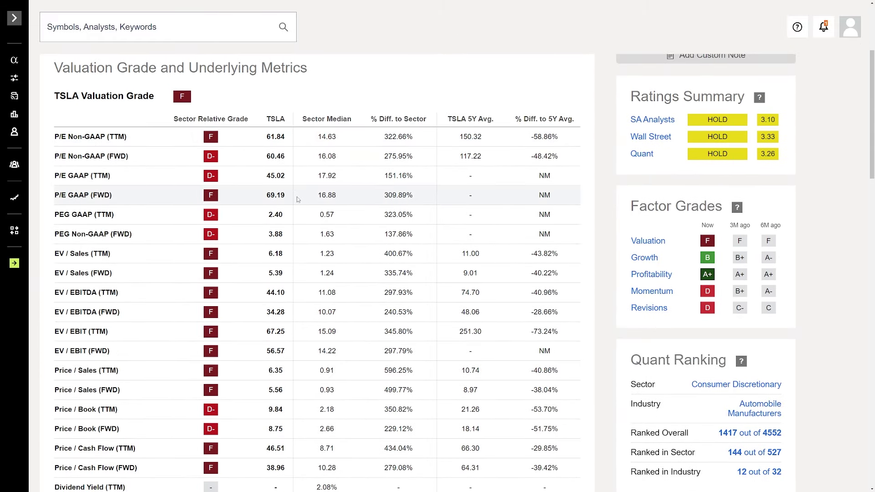
double_click(276, 195)
left_click(278, 196)
scroll(266, 169, "down", 2)
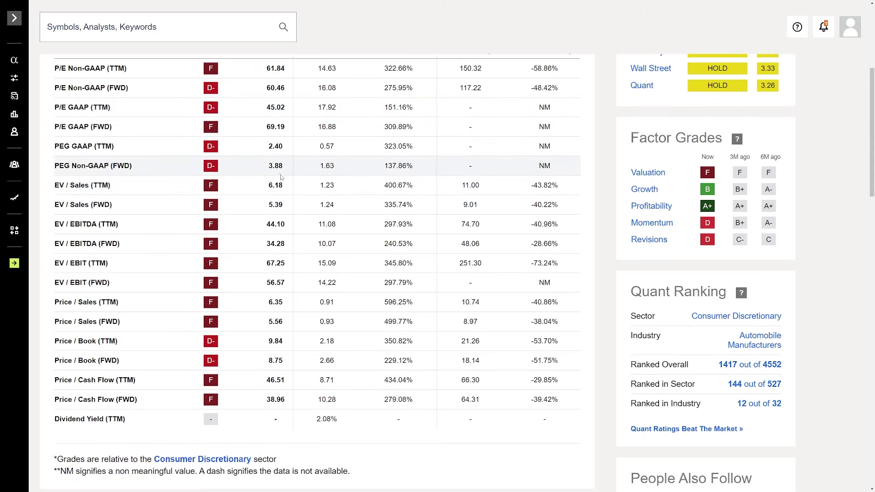
scroll(279, 206, "down", 2)
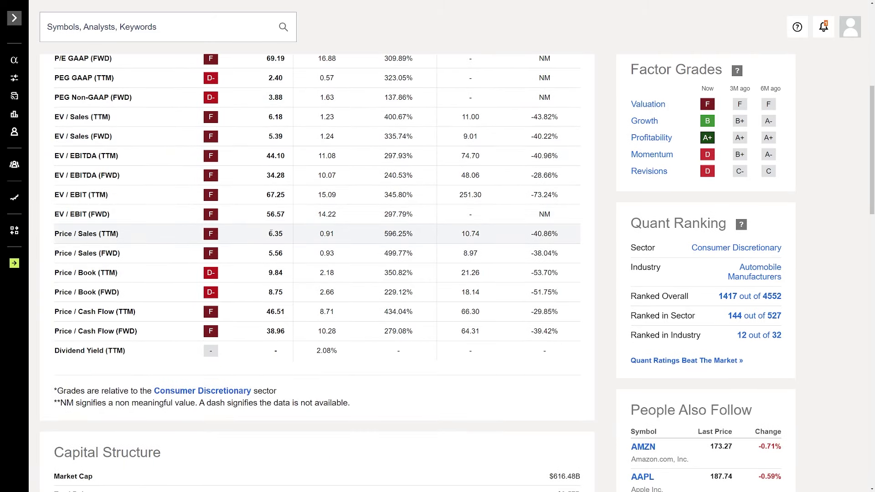
left_click_drag(272, 233, 287, 254)
left_click(287, 254)
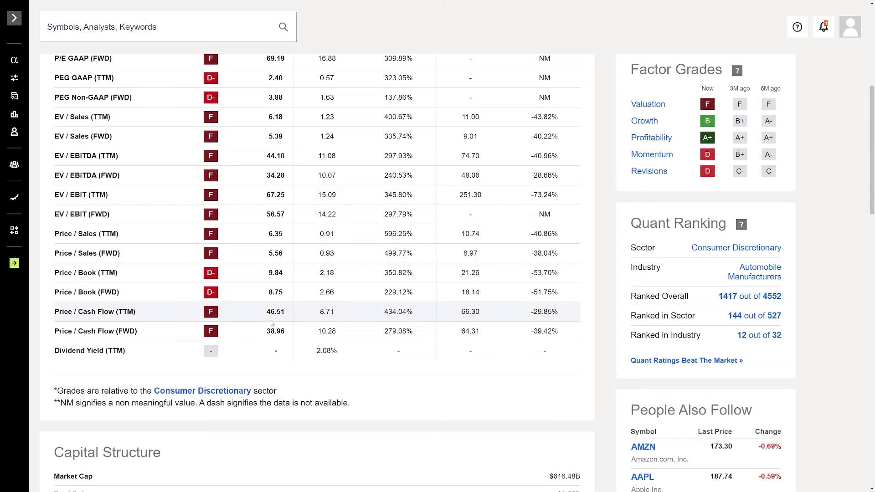
left_click_drag(269, 312, 289, 333)
left_click(294, 334)
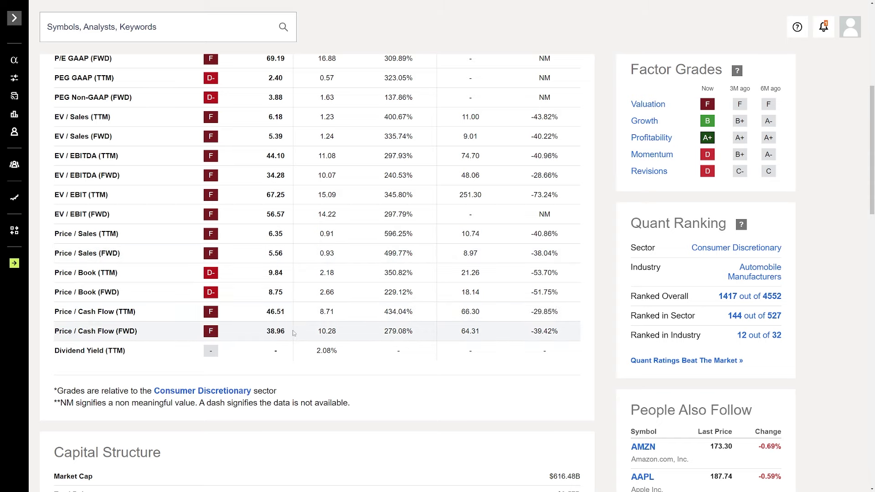
Step: Recheck Tesla's forward P/E in the valuation metrics on both a GAAP and a non-GAAP basis
scroll(294, 333, "up", 3)
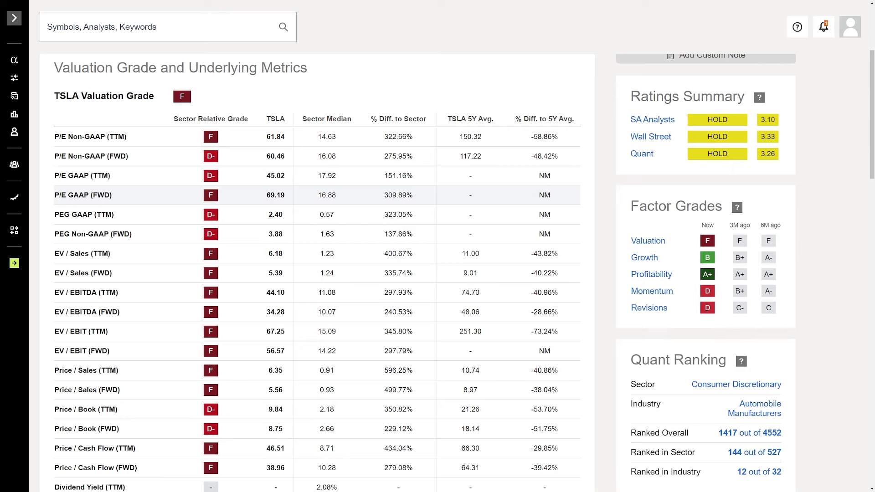
double_click(269, 195)
scroll(294, 254, "up", 2)
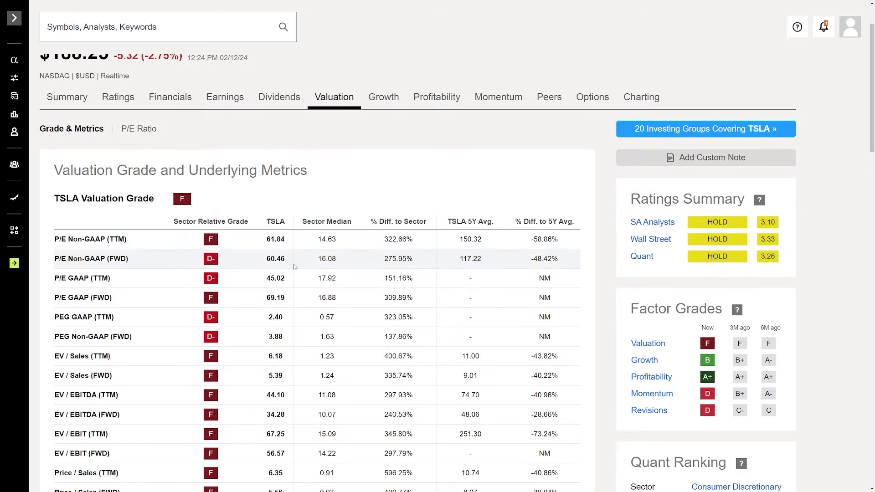
left_click_drag(264, 252, 182, 272)
left_click(282, 266)
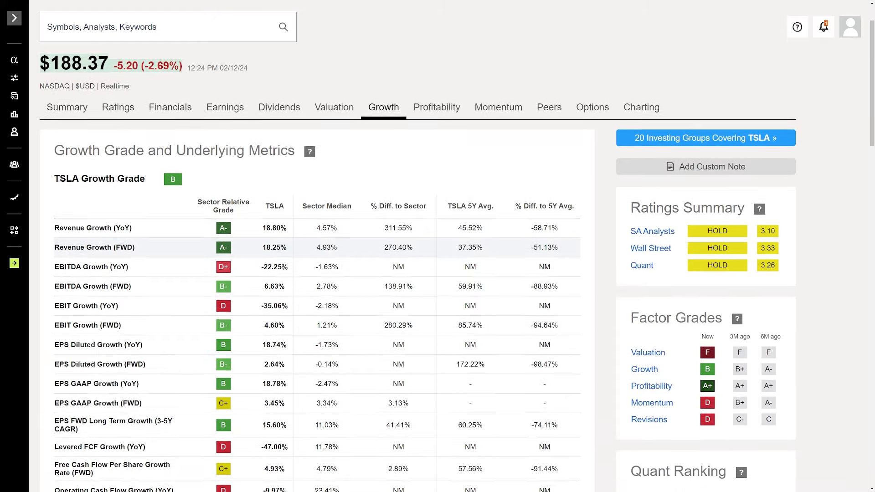
Step: Examine Tesla's growth metrics, highlighting diluted EPS growth, forward free cash flow per share growth and operating cash flow growth
scroll(281, 267, "down", 3)
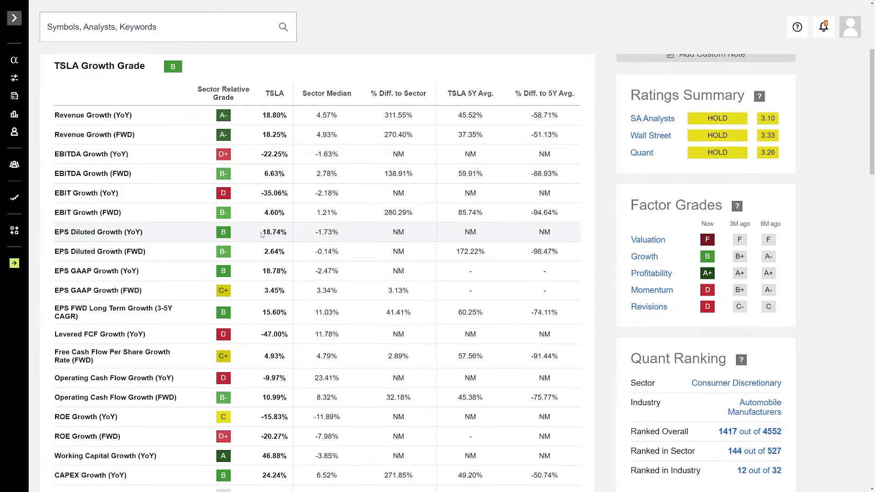
left_click_drag(255, 232, 294, 252)
left_click(294, 252)
scroll(294, 252, "down", 2)
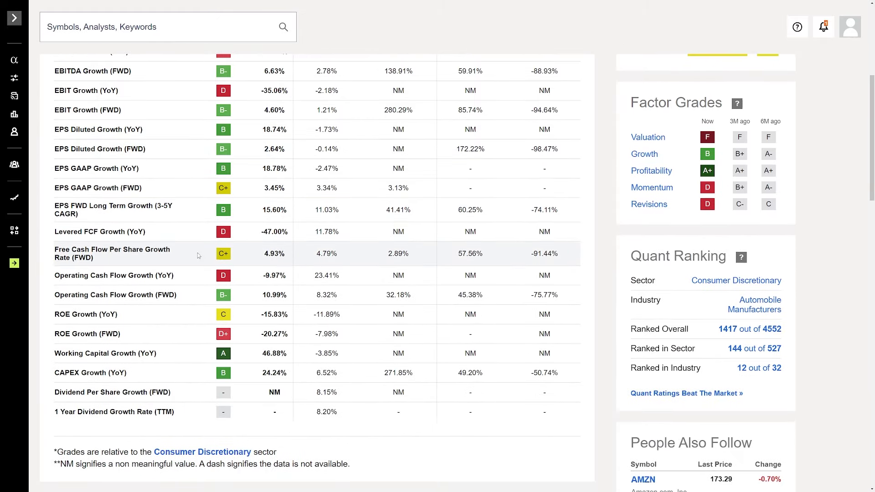
left_click_drag(263, 255, 285, 256)
left_click(274, 258)
scroll(274, 258, "down", 1)
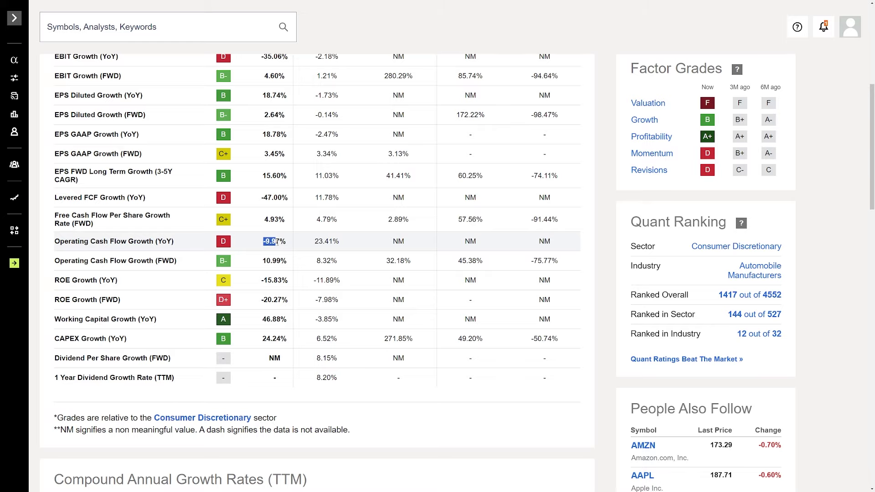
left_click_drag(263, 260, 286, 263)
left_click(276, 261)
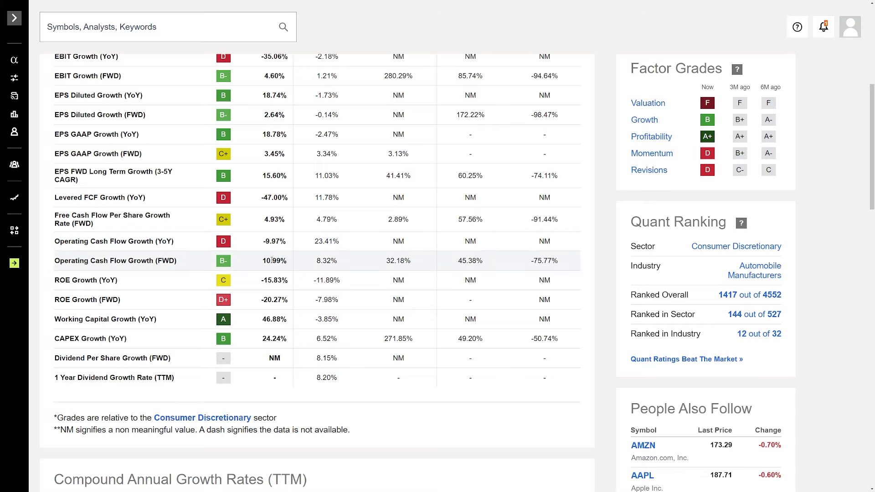
Step: Open Tesla's profitability metrics and highlight the gross profit margin, net income margin and cash from operations values
scroll(279, 260, "up", 5)
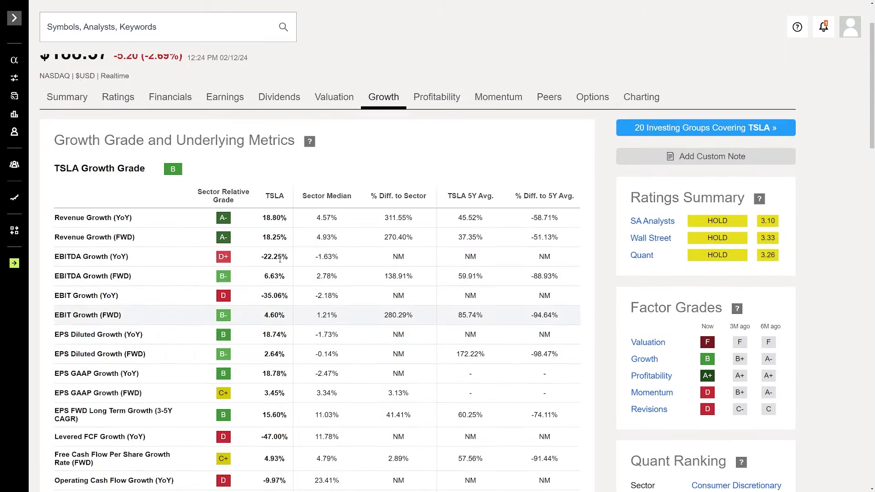
left_click(437, 97)
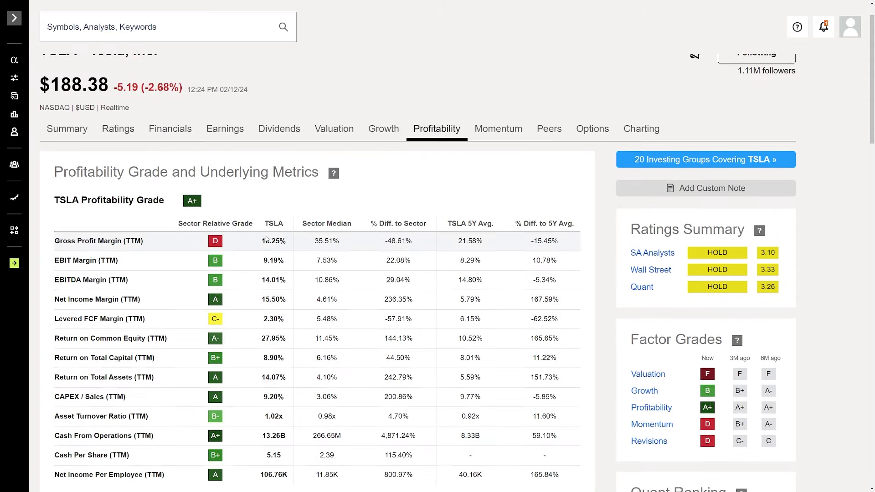
scroll(281, 228, "down", 1)
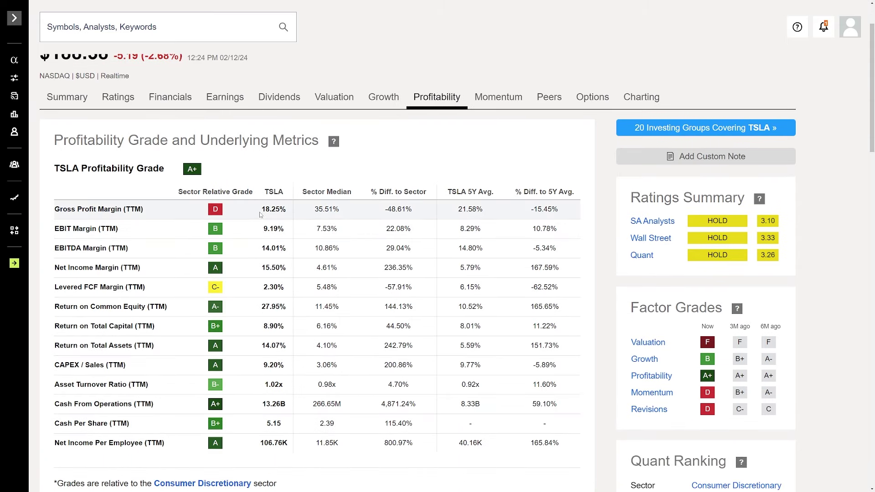
left_click_drag(288, 212, 262, 209)
left_click(289, 213)
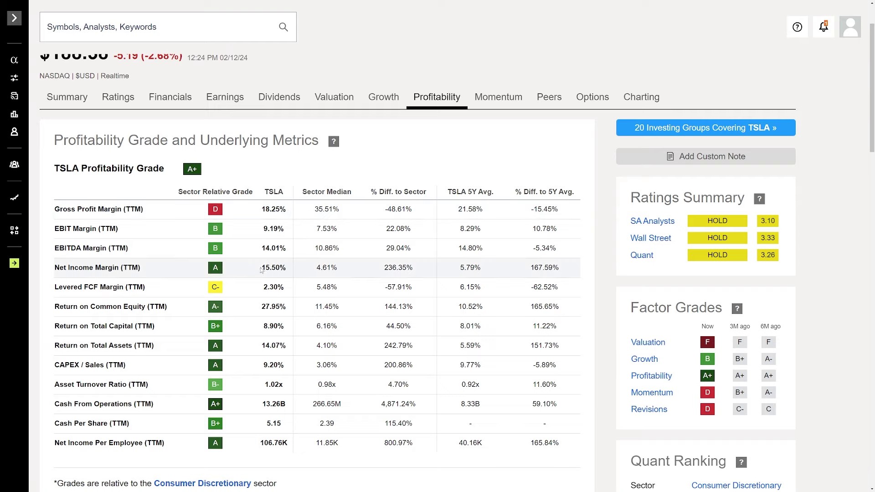
left_click_drag(262, 270, 334, 269)
left_click(335, 269)
scroll(201, 270, "down", 2)
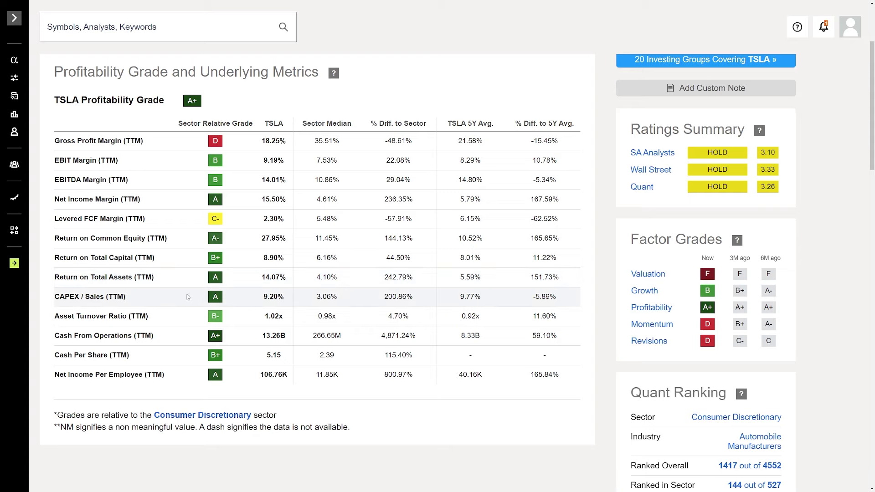
left_click_drag(261, 335, 288, 336)
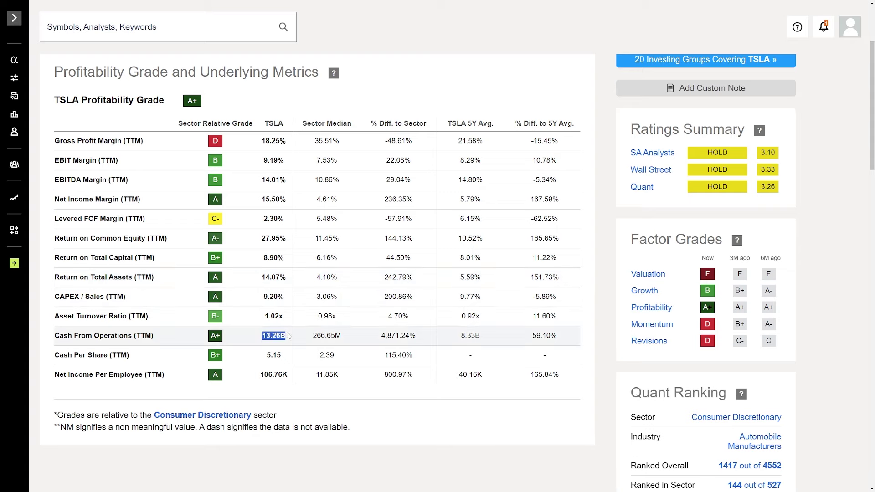
left_click(288, 337)
scroll(298, 360, "up", 2)
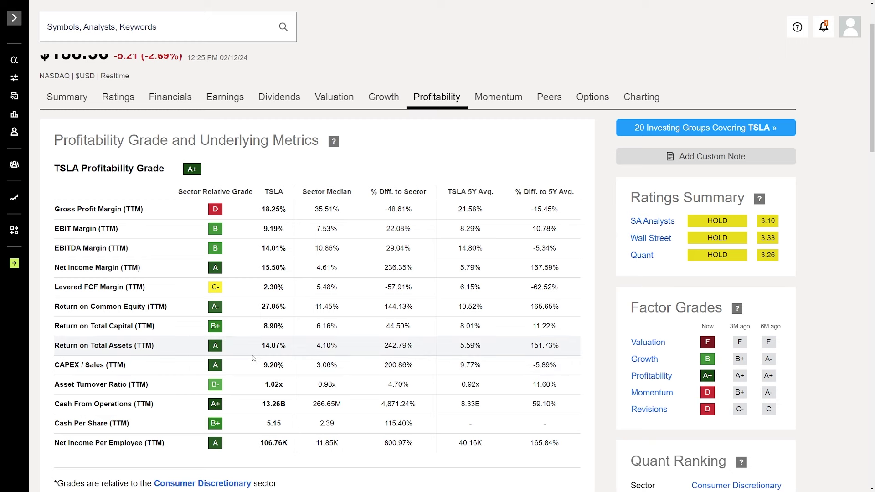
Step: Compare Tesla's price return with the S&P 500 in the chart over 3 years, 5 years and 1 year
scroll(256, 356, "up", 2)
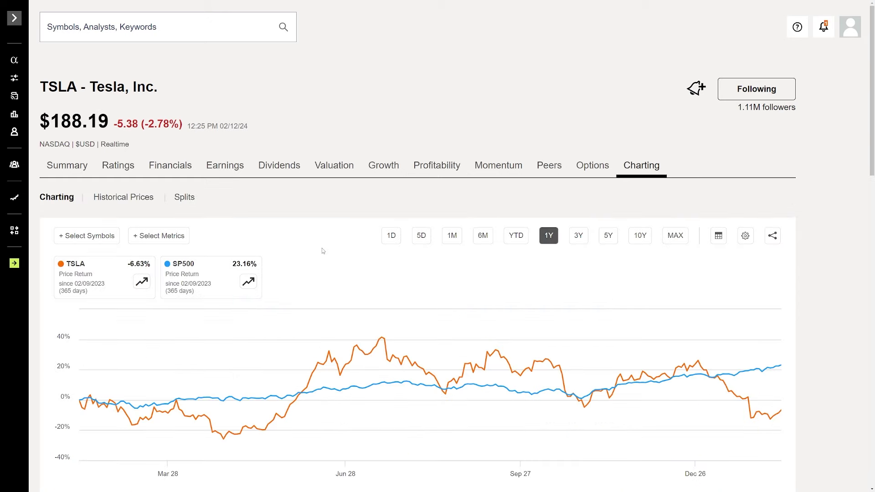
scroll(322, 248, "down", 1)
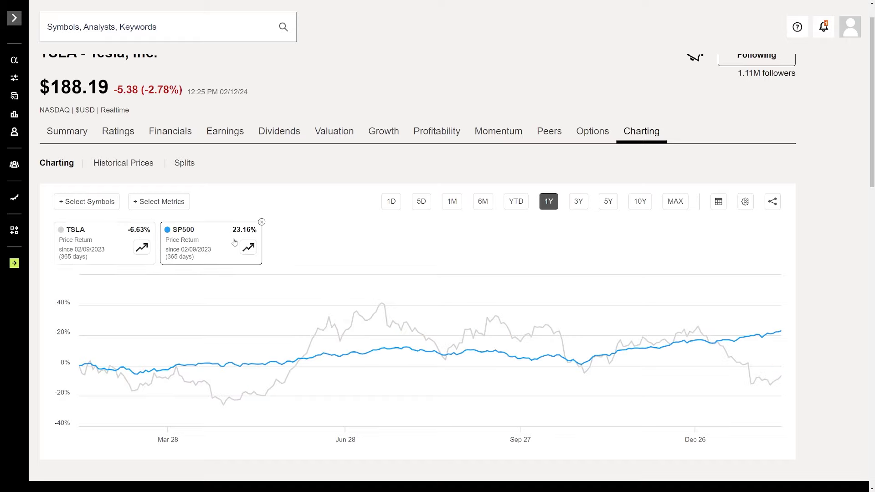
left_click(578, 201)
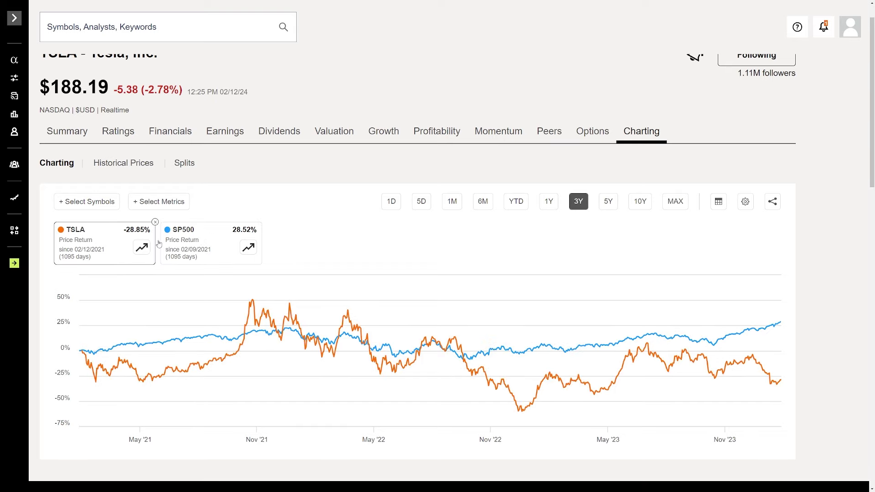
left_click(608, 204)
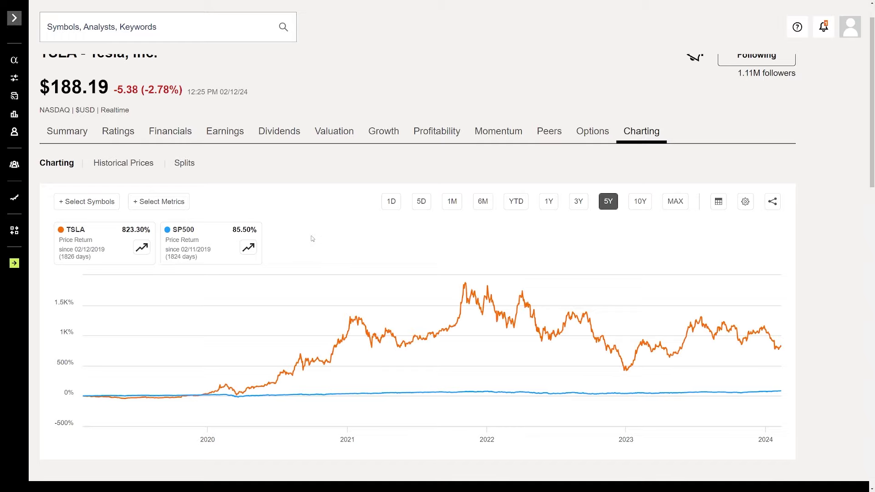
left_click(549, 202)
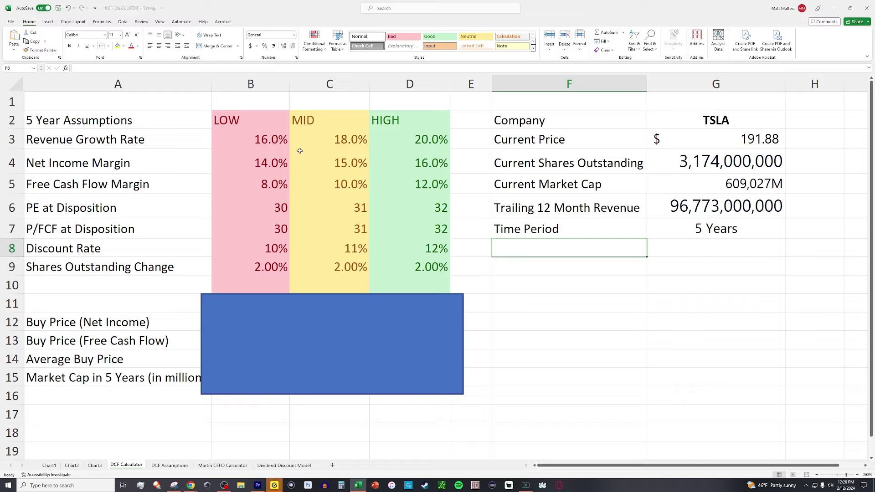
Step: In Excel's DCF Calculator sheet, review the low, mid and high assumptions for revenue growth, net income margin and free cash flow margin
left_click_drag(267, 139, 385, 137)
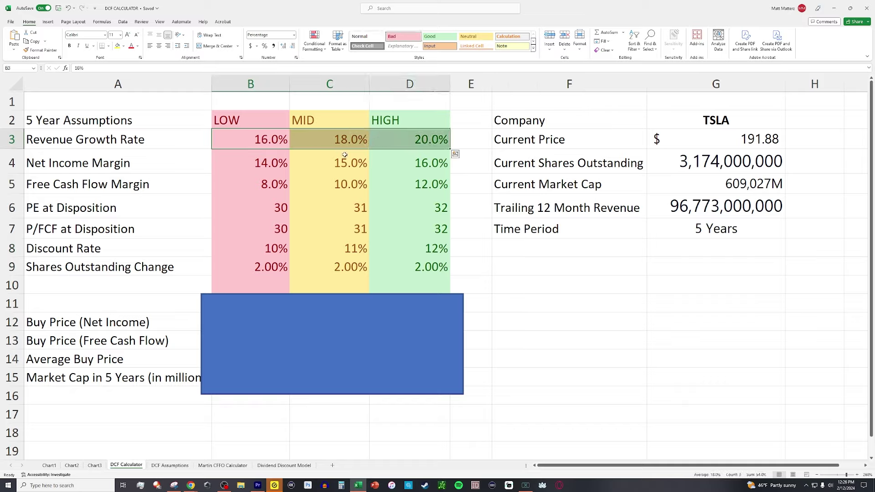
left_click(283, 165)
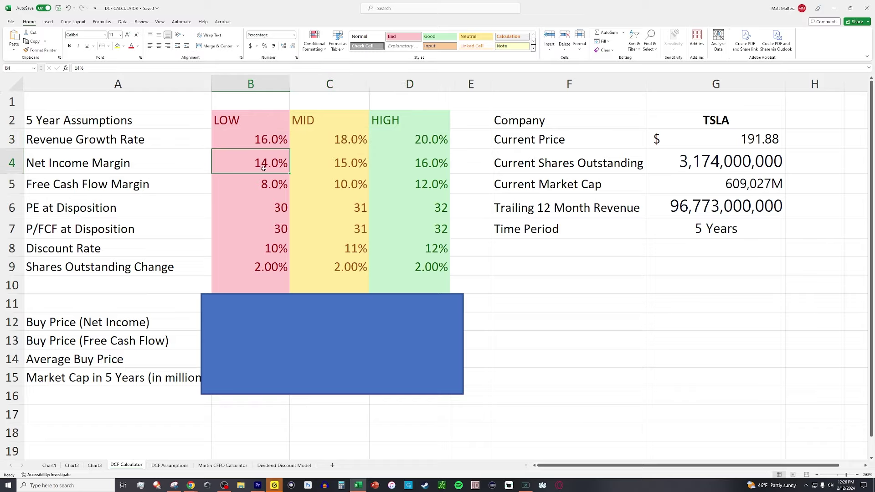
left_click(279, 192)
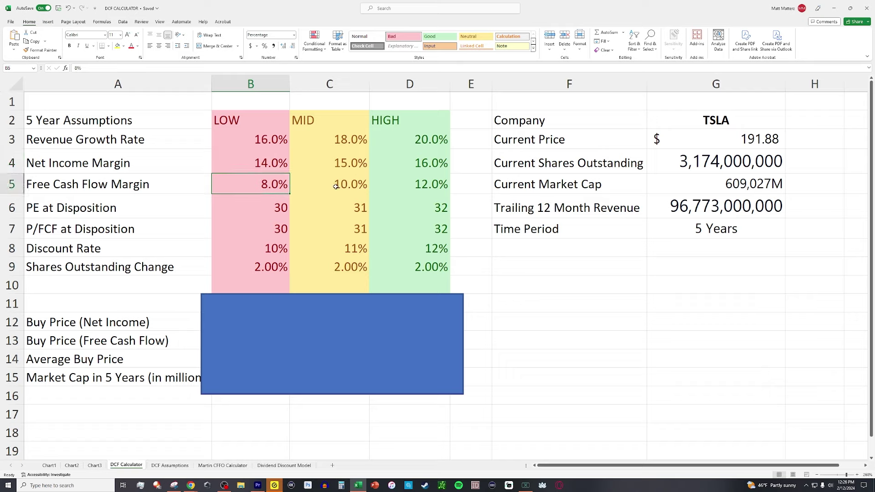
left_click(370, 185)
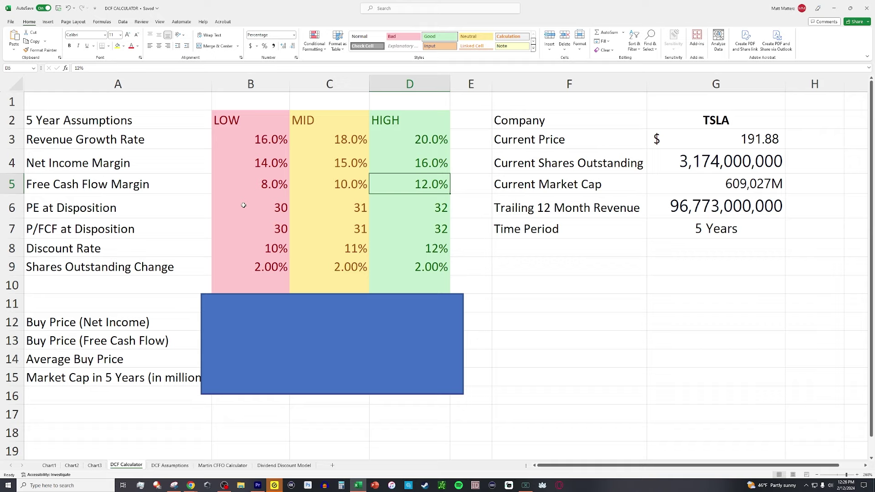
Step: Highlight the PE and P/FCF at Disposition assumptions and compare them with the revenue growth and margin rows
left_click_drag(245, 209, 413, 223)
left_click_drag(267, 150, 433, 164)
left_click(411, 139)
left_click_drag(267, 209, 383, 224)
left_click(346, 182)
left_click_drag(264, 163, 410, 176)
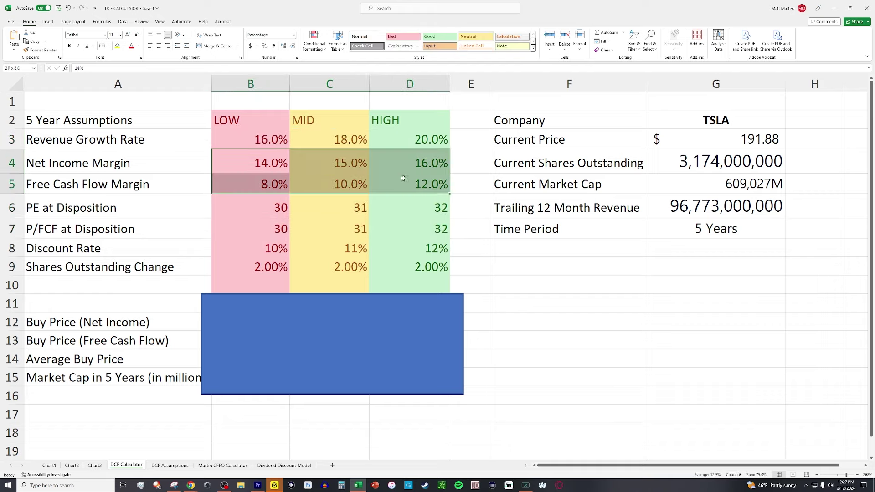
left_click(340, 208)
Step: Review the Discount Rate and Shares Outstanding Change assumptions across the low, mid and high scenarios
left_click(202, 247)
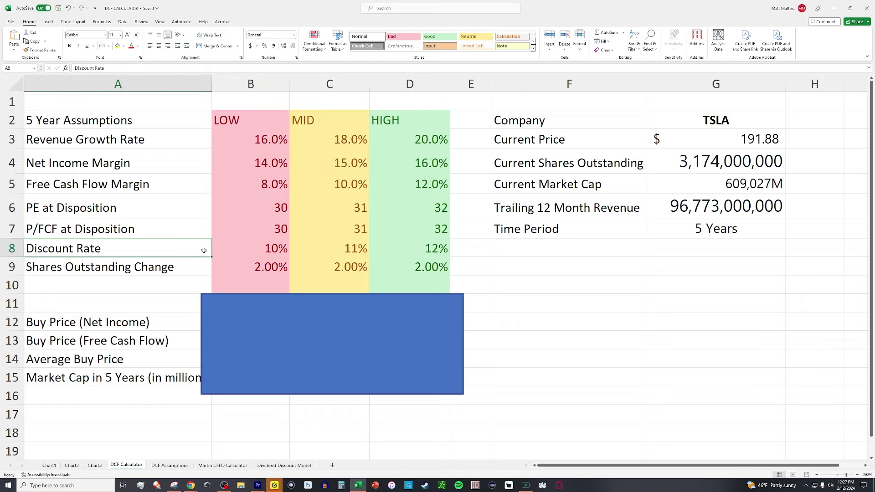
left_click_drag(203, 249, 447, 258)
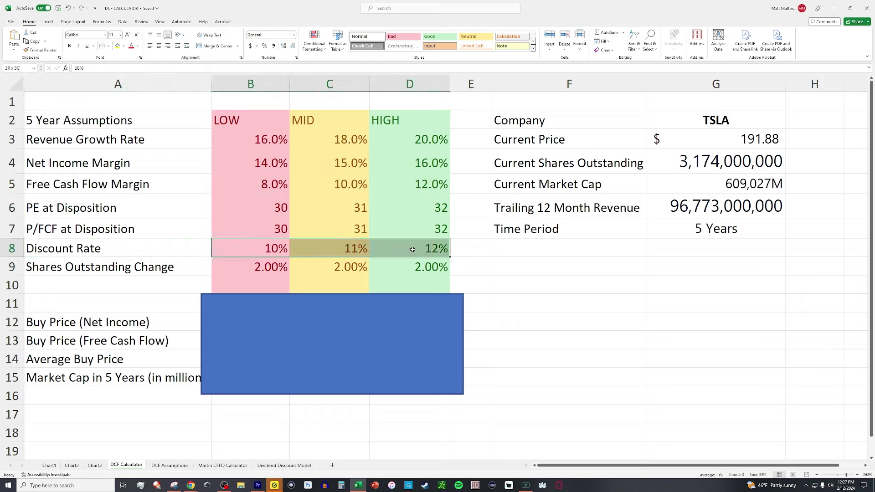
left_click(240, 250)
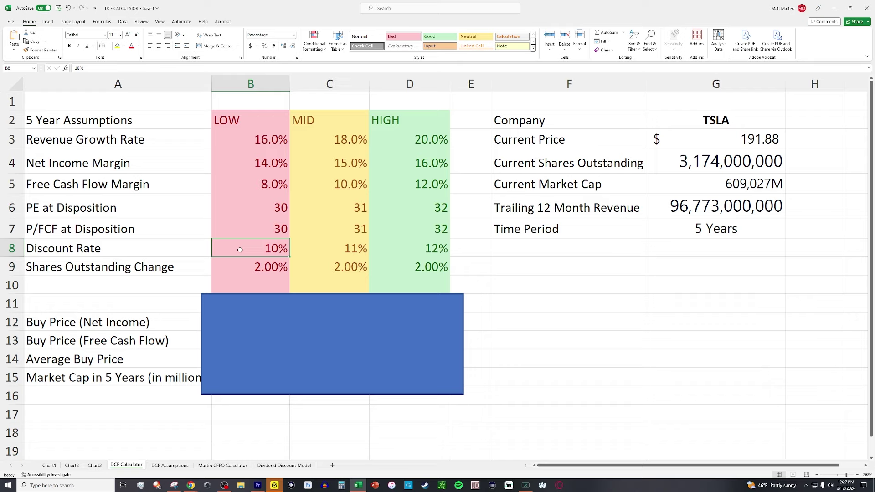
left_click(226, 265)
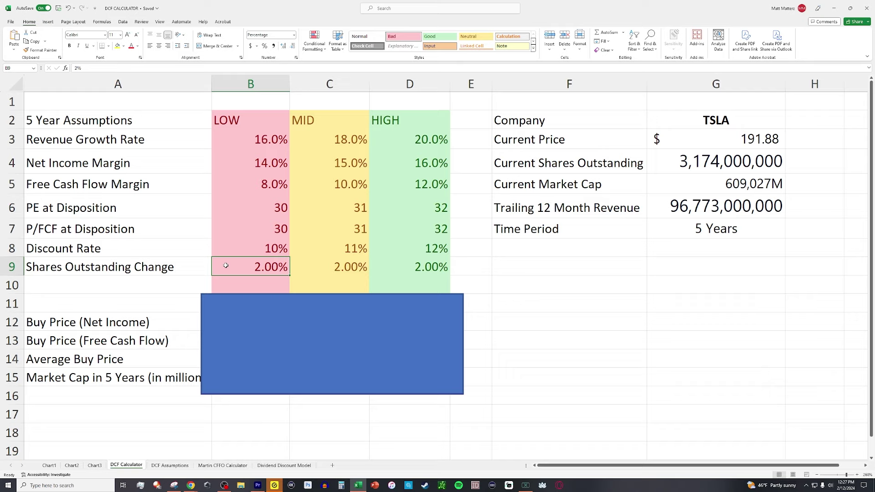
key("shift+Right")
key("shift+Right")
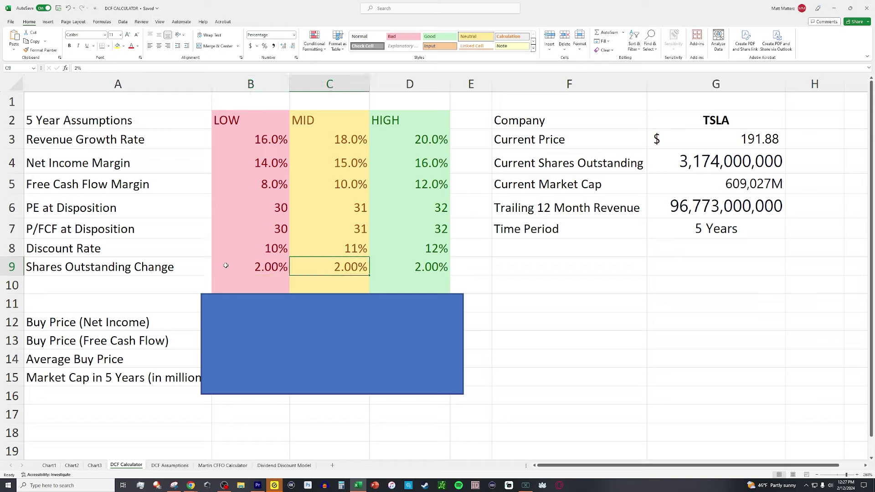
left_click(181, 286)
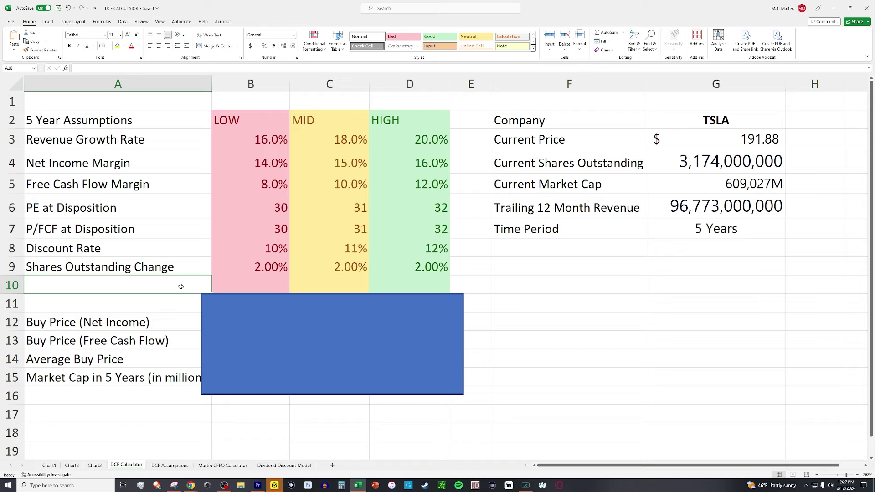
Step: Move the blue rectangle off the buy price results to below the company data, and highlight the scenario columns
left_click_drag(236, 321, 517, 333)
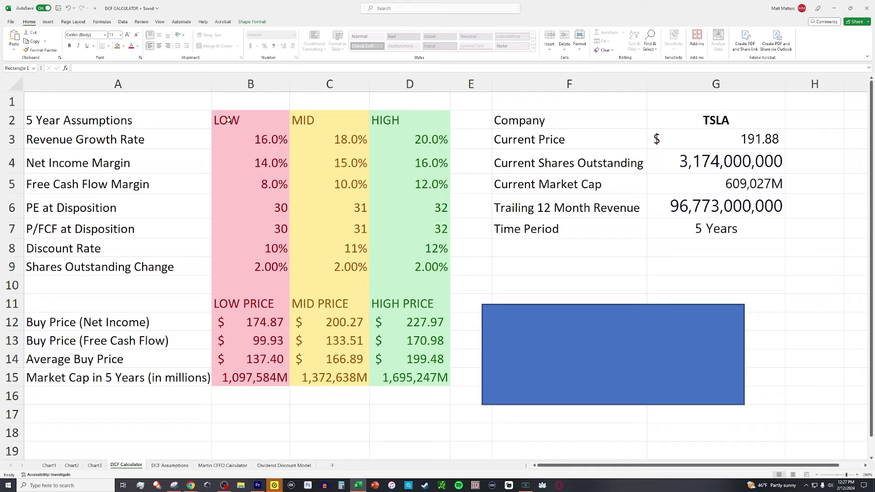
left_click_drag(229, 120, 328, 378)
left_click(310, 247)
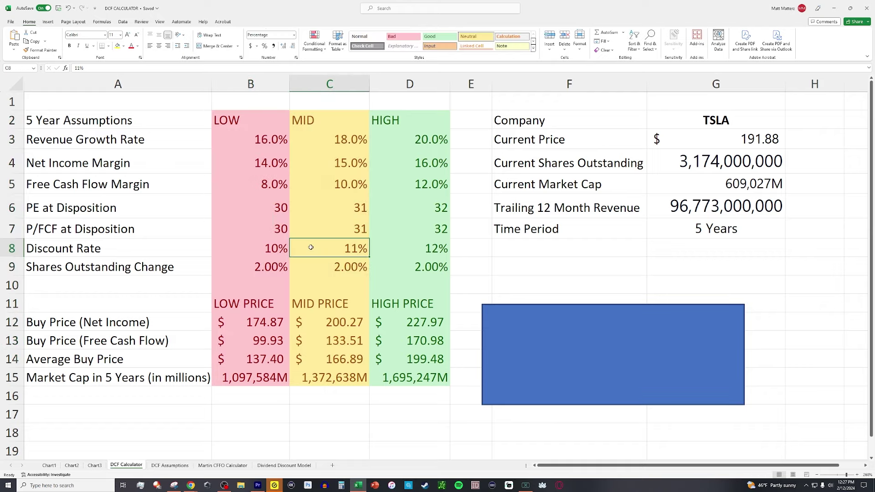
left_click_drag(408, 128, 455, 391)
left_click(413, 412)
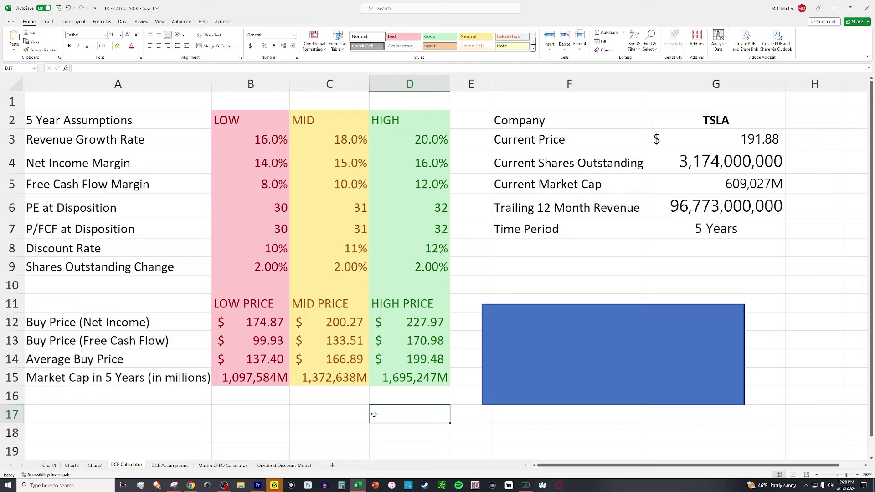
Step: Highlight the low, mid and high buy prices based on net income and on free cash flow
left_click(186, 321)
left_click_drag(219, 322, 407, 321)
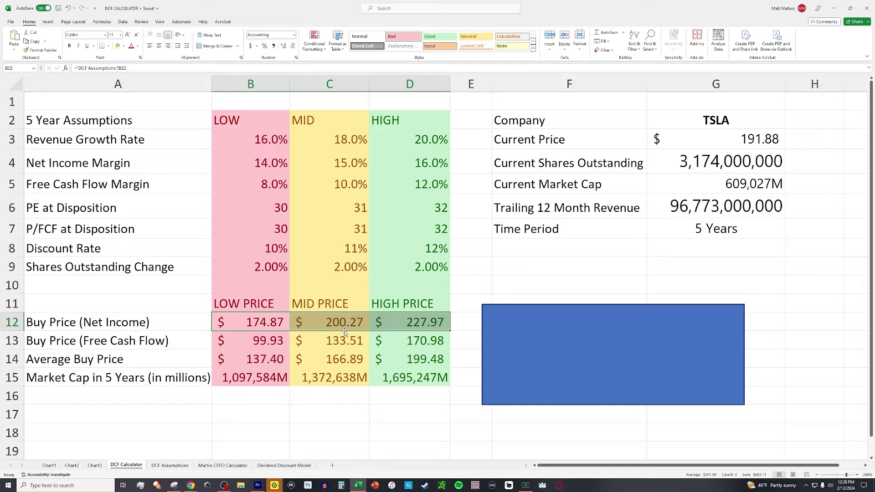
left_click_drag(248, 345, 406, 341)
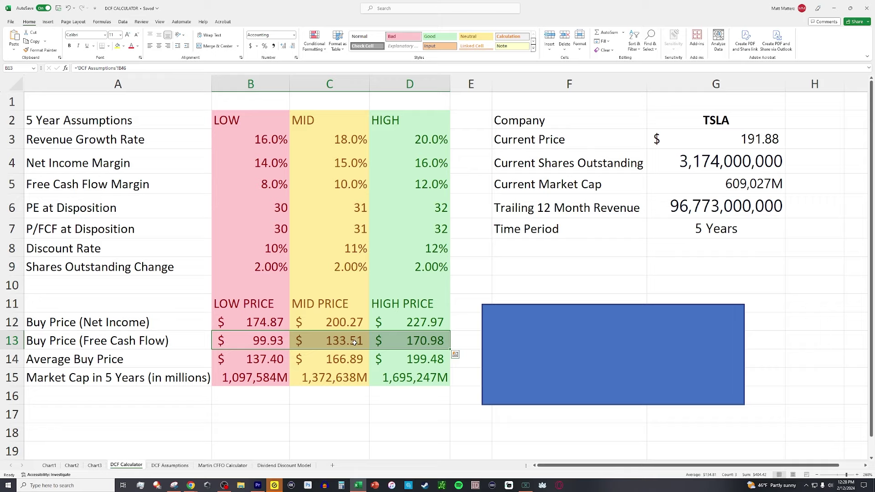
Step: Copy the low, mid and high Net Income Margin values of 14%, 15% and 16% into the Free Cash Flow Margin row
left_click(257, 185)
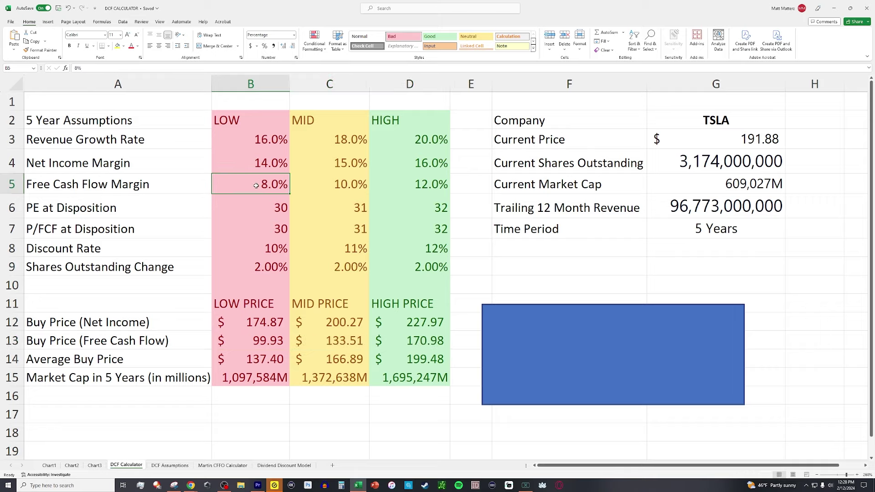
key("shift+Right")
key("shift+Right")
key("Up")
key("shift+Right")
key("shift+Right")
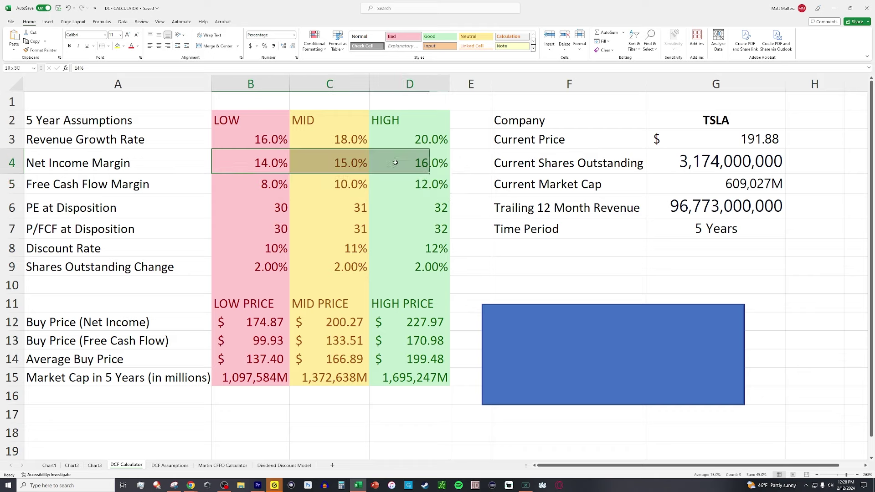
key("shift+Down")
key("ctrl+d")
double_click(338, 200)
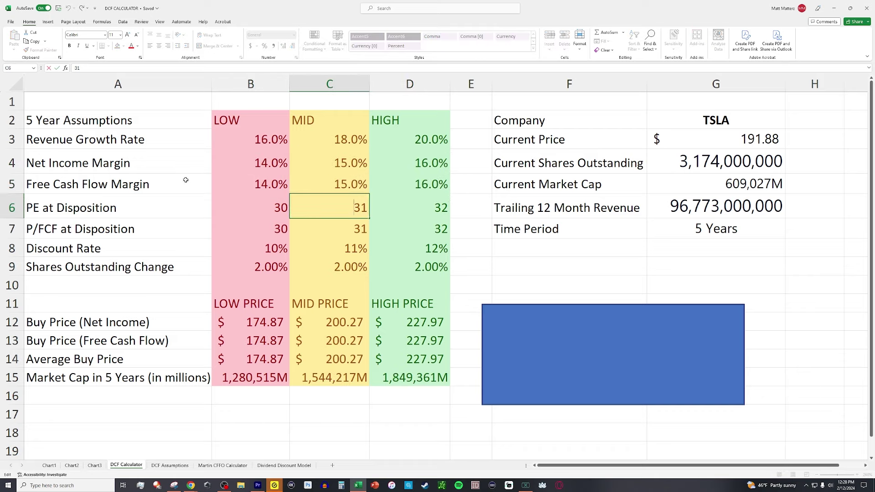
Step: Examine the average buy prices and highlight the mid and high scenario columns and the full low column
left_click(267, 364)
left_click_drag(417, 363, 310, 122)
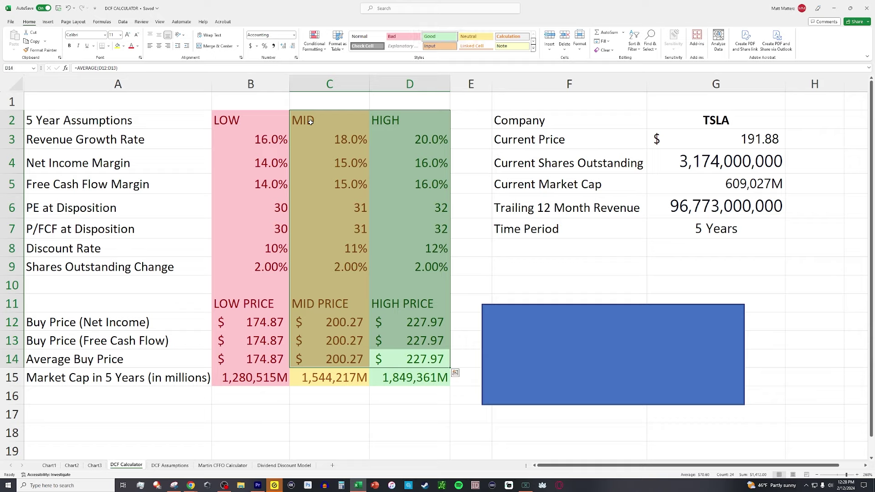
left_click_drag(269, 116, 256, 376)
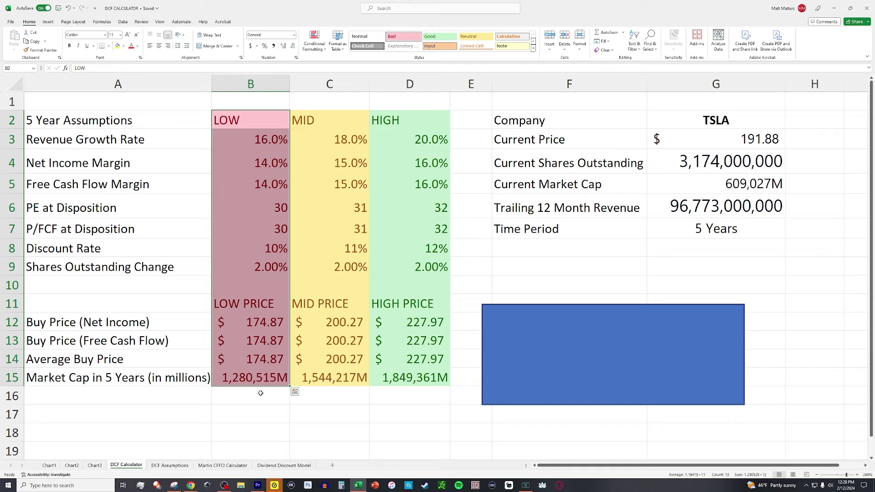
left_click(261, 399)
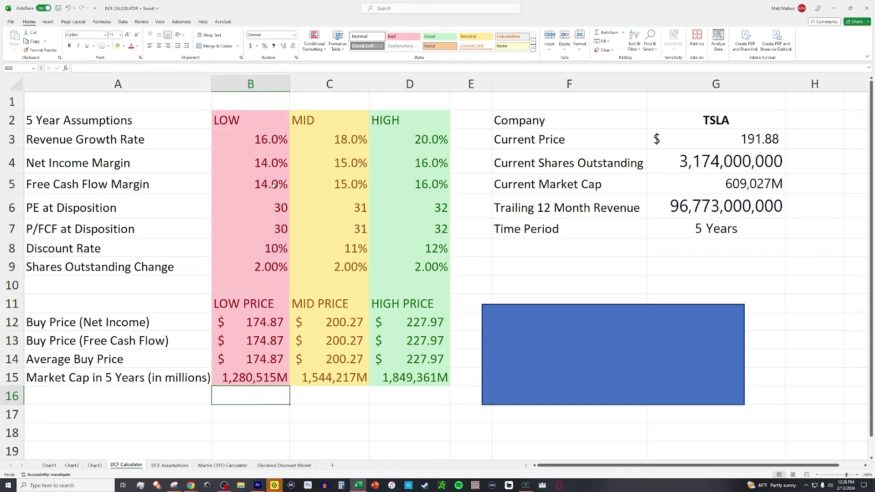
Step: Highlight the Revenue Growth Rate, the PE and P/FCF at Disposition, and the margin assumptions across the three scenarios
left_click_drag(265, 137, 418, 146)
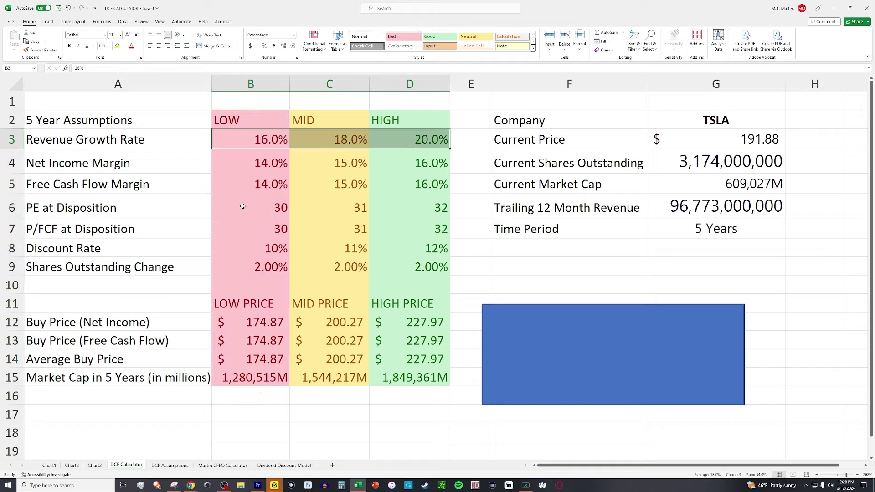
left_click(272, 206)
key("shift+Right")
key("shift+Right")
key("shift+Down")
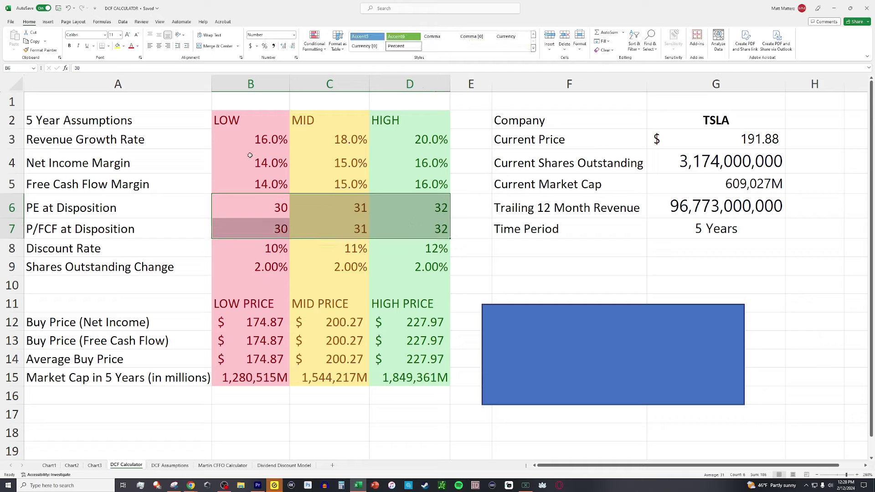
left_click(271, 163)
key("shift+Right")
key("shift+Right")
key("shift+Down")
Step: Set the Net Income Margin to 16% for low, 17% for mid and 18% for high
left_click(271, 162)
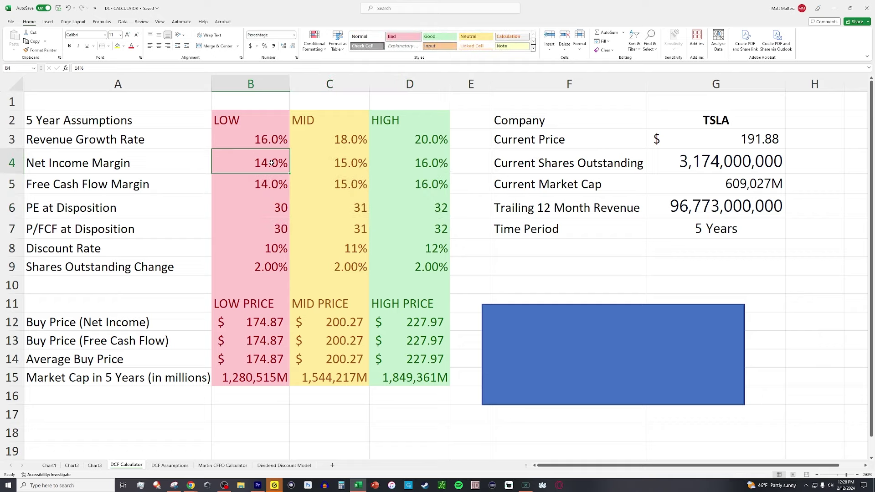
type("17")
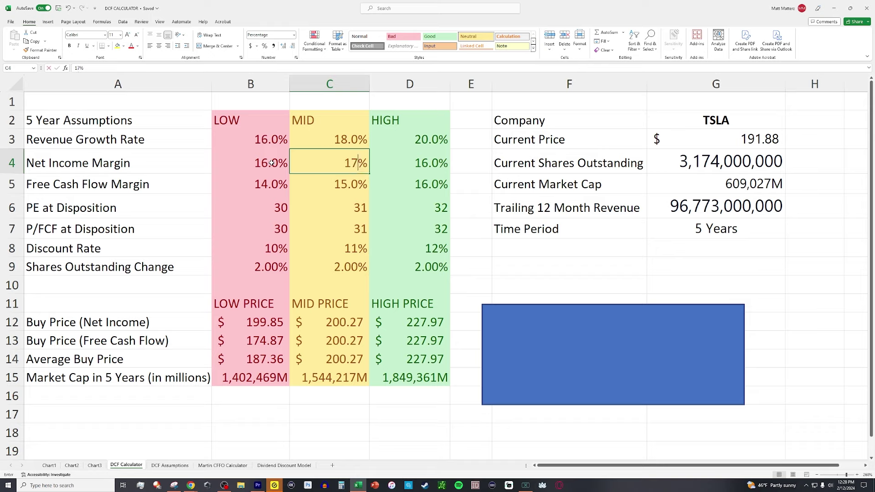
key("Tab")
type("18")
key("Tab")
Step: Copy the 16%, 17% and 18% Net Income Margin values into the Free Cash Flow Margin row
left_click_drag(221, 160, 429, 163)
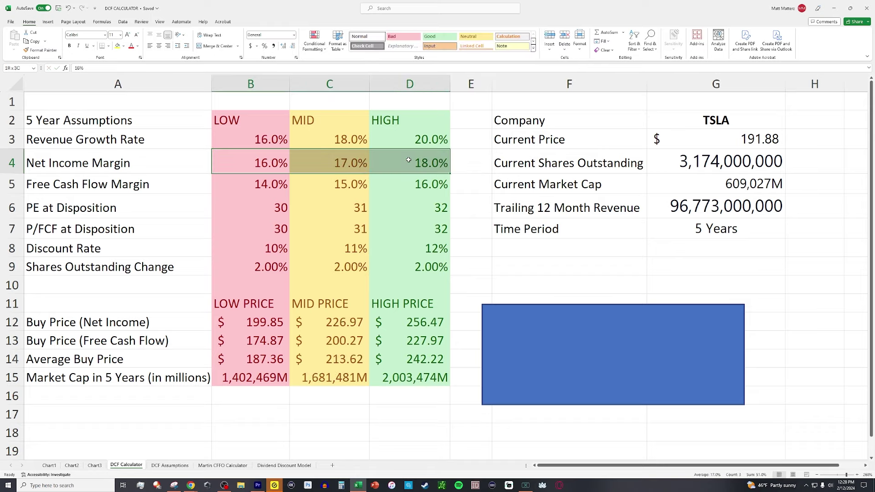
key("ctrl+c")
left_click(251, 184)
key("ctrl+v")
double_click(173, 197)
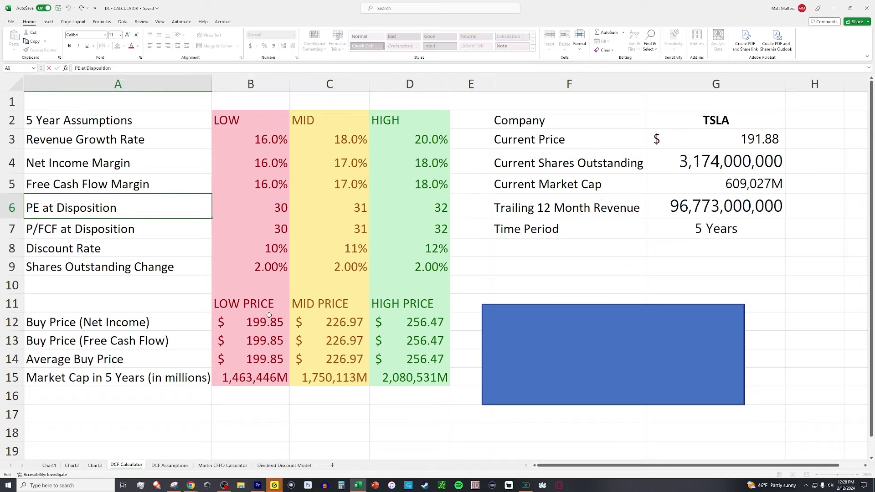
Step: Highlight the Average Buy Price across the low, mid and high scenarios
left_click(251, 414)
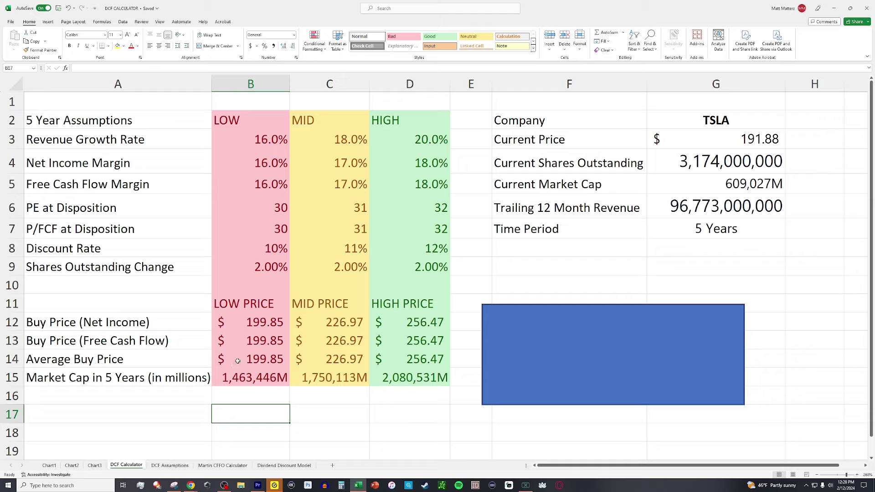
left_click_drag(238, 361, 438, 360)
left_click(467, 361)
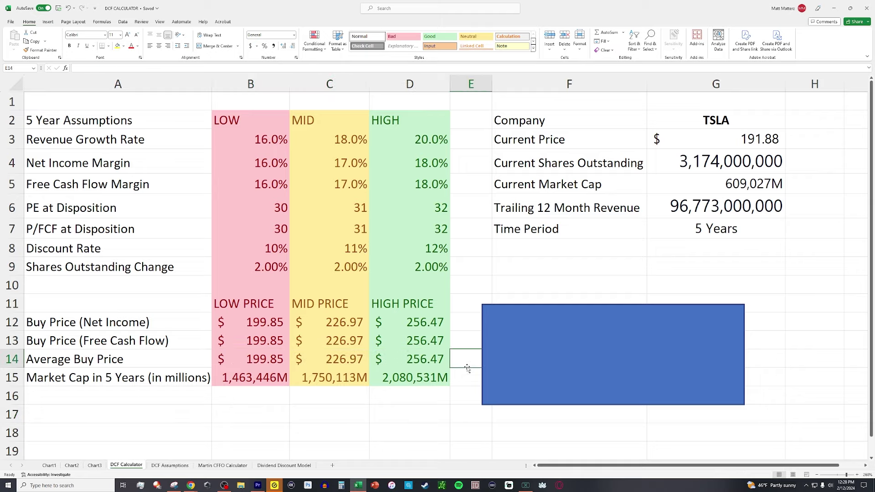
left_click_drag(508, 367, 524, 367)
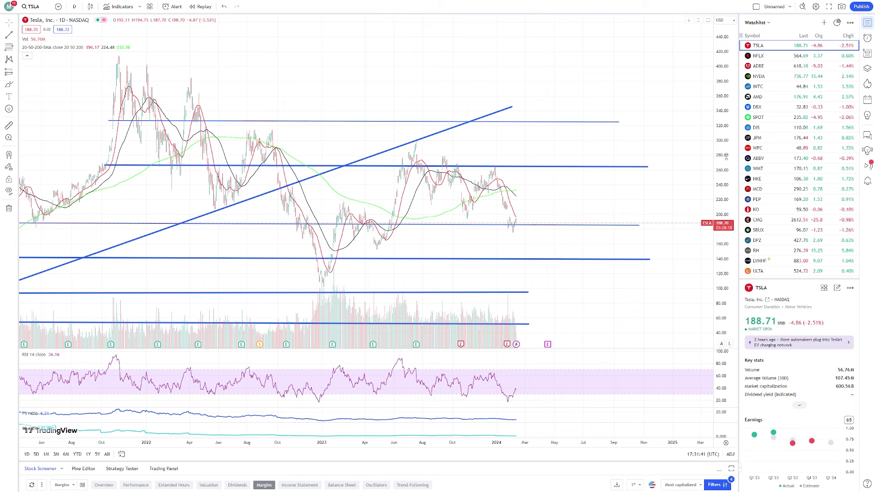
Step: Examine Tesla's daily price chart in TradingView against its moving averages and the drawn horizontal levels and trend line
scroll(538, 208, "right", 3)
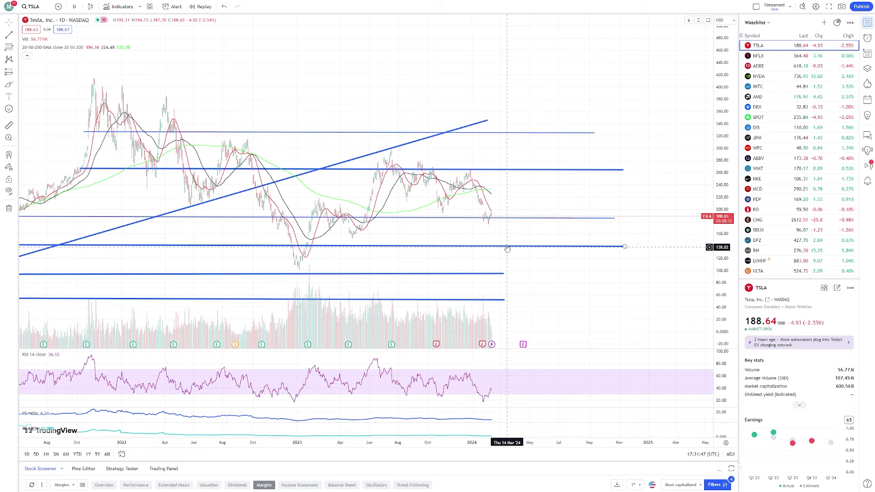
scroll(666, 84, "right", 2)
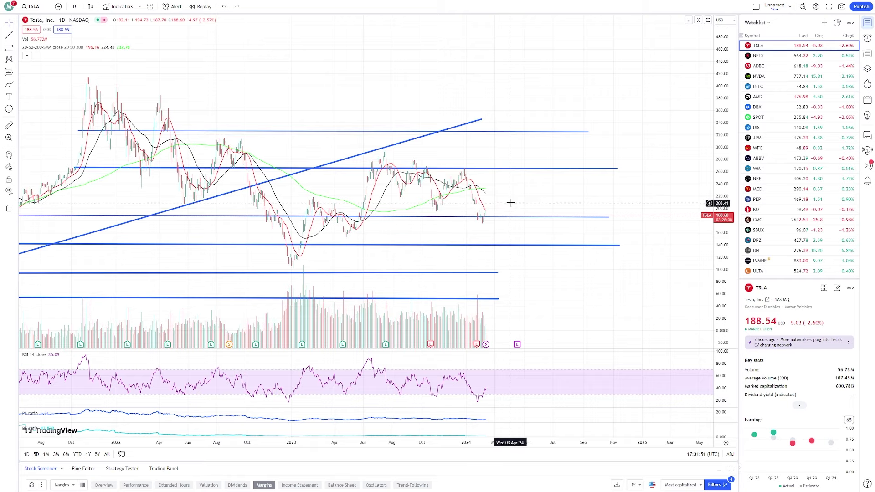
left_click_drag(508, 201, 548, 199)
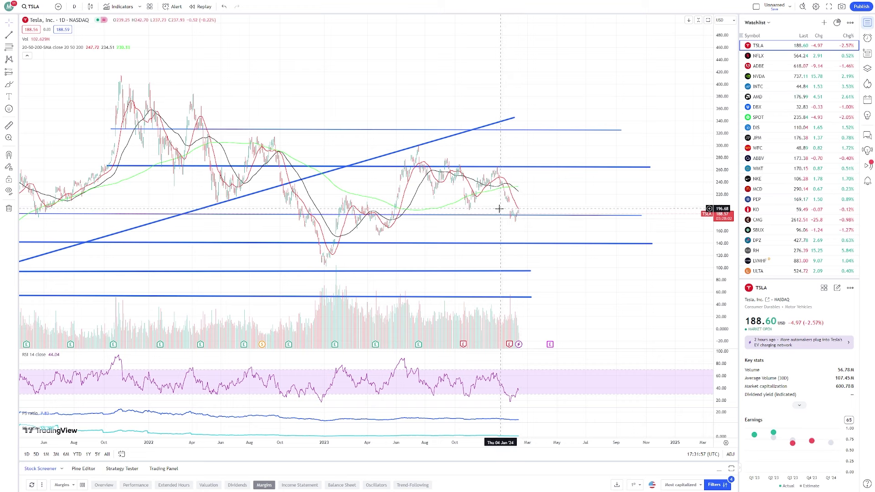
scroll(500, 208, "up", 2)
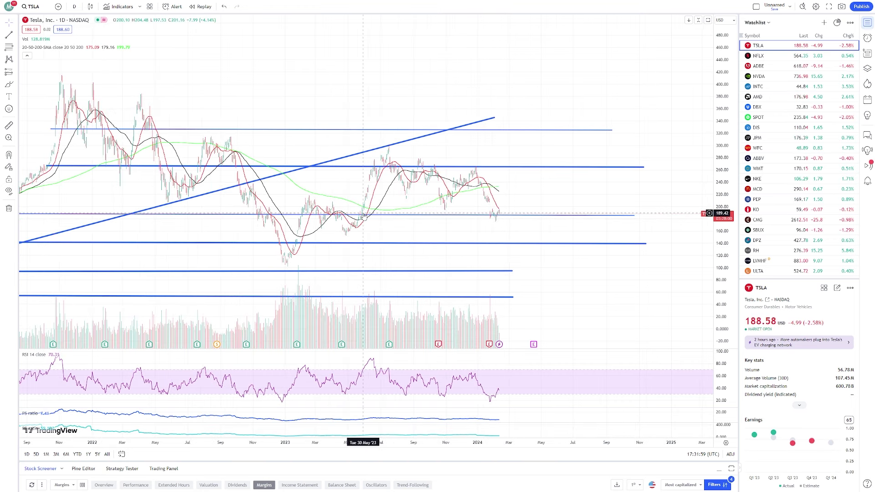